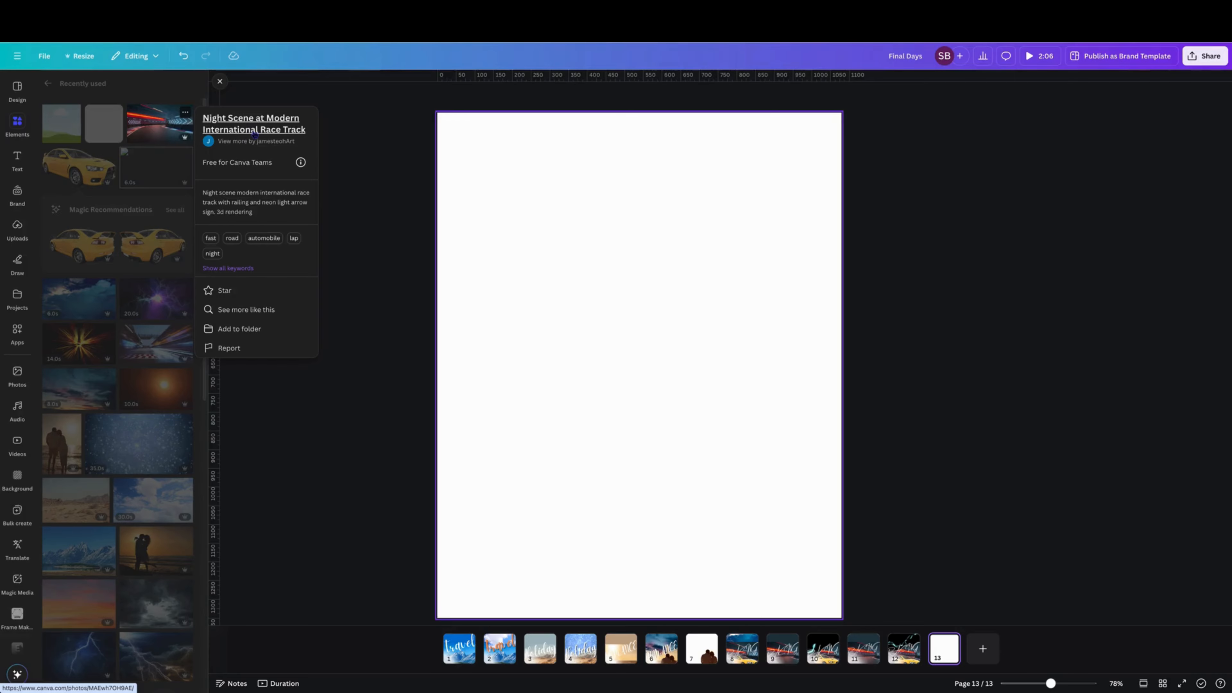
Step: Add the night race track photo from recently used elements to the lower half of the page
click(154, 121)
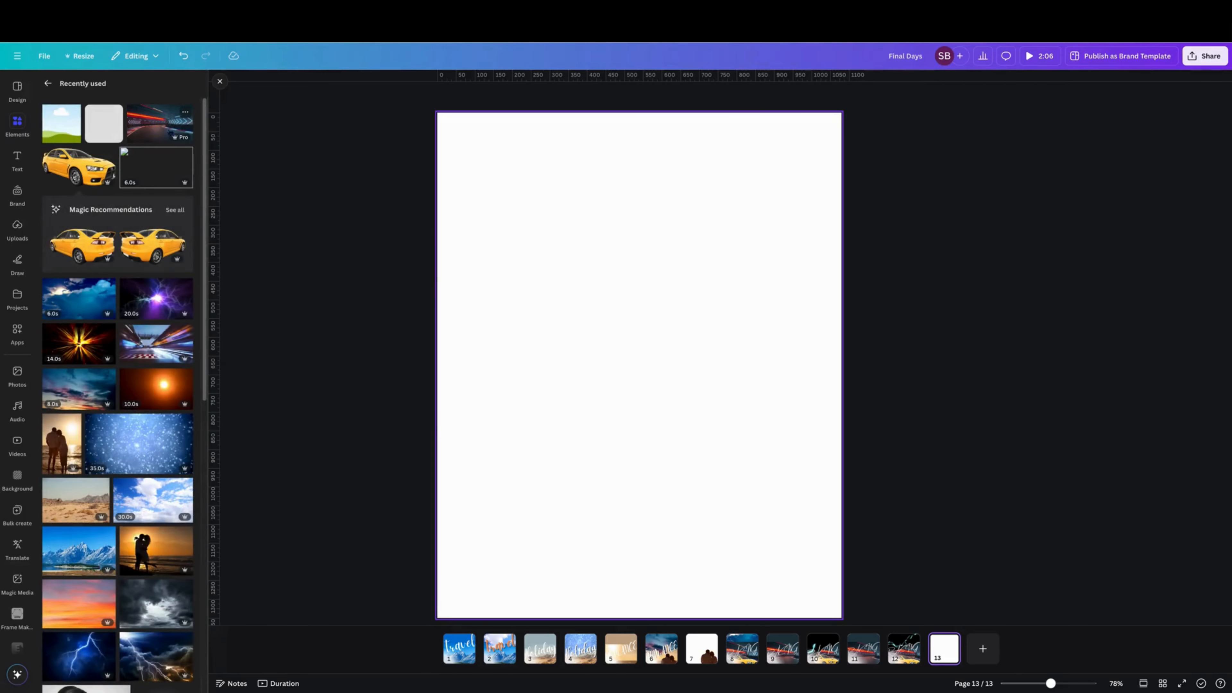
click(155, 121)
drag(620, 286, 707, 372)
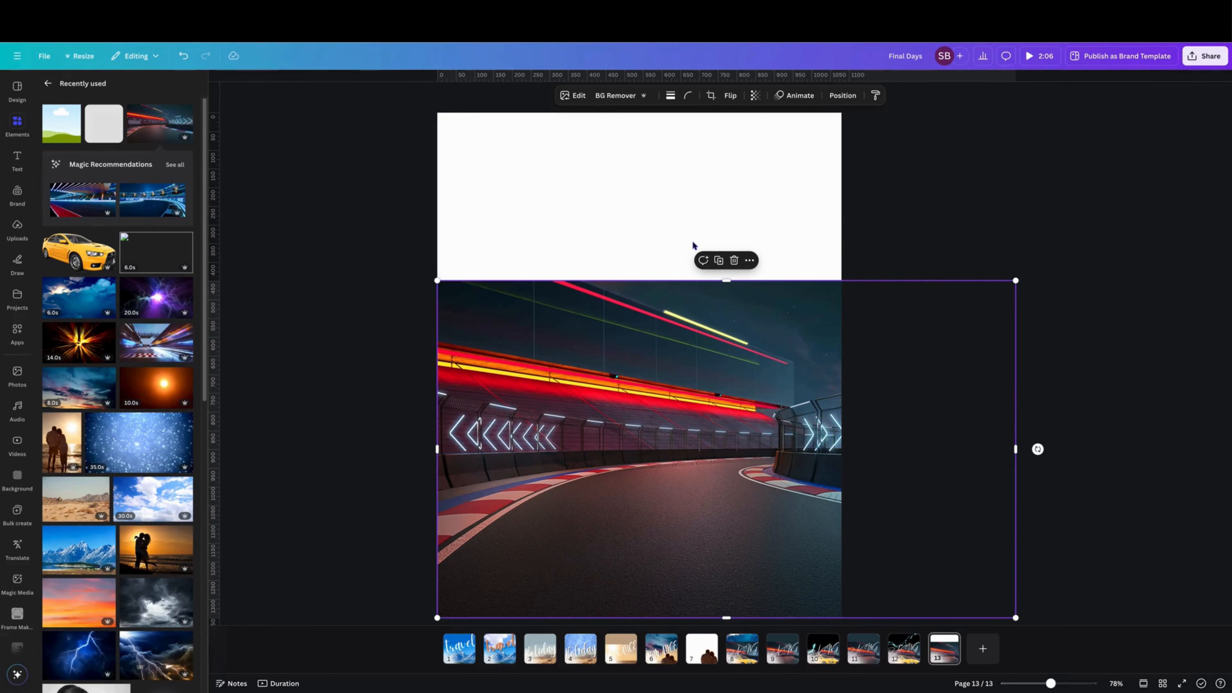
drag(679, 334, 687, 494)
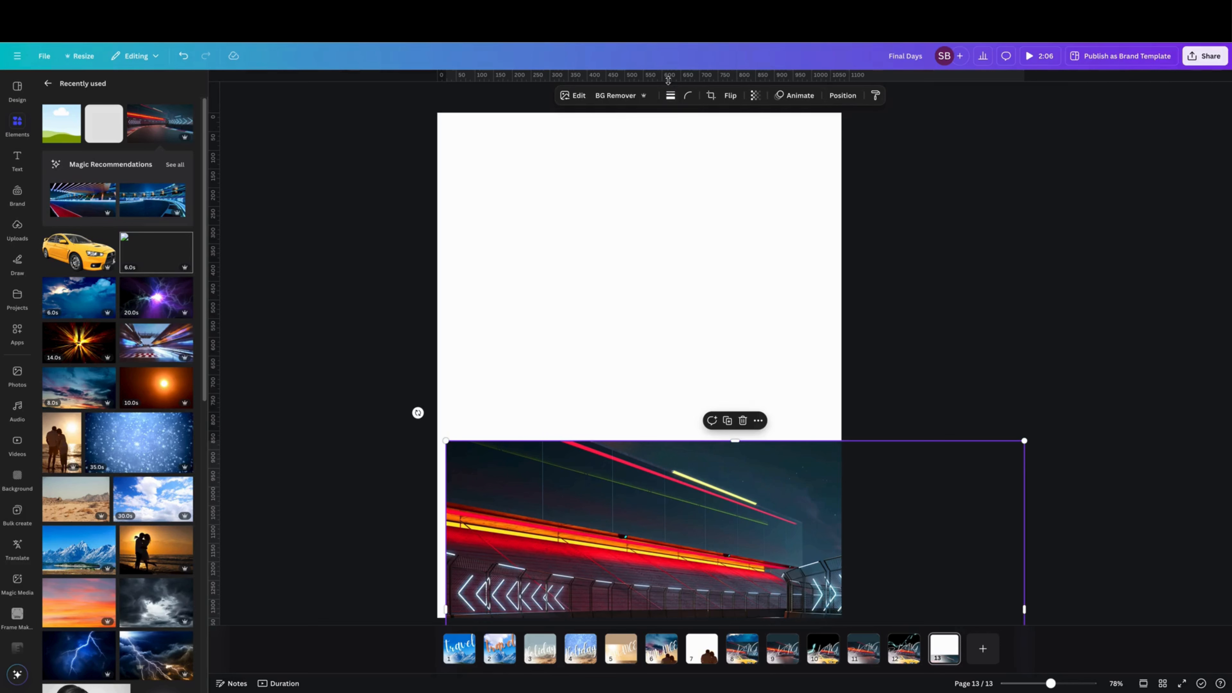
drag(668, 75, 653, 364)
drag(653, 541, 645, 382)
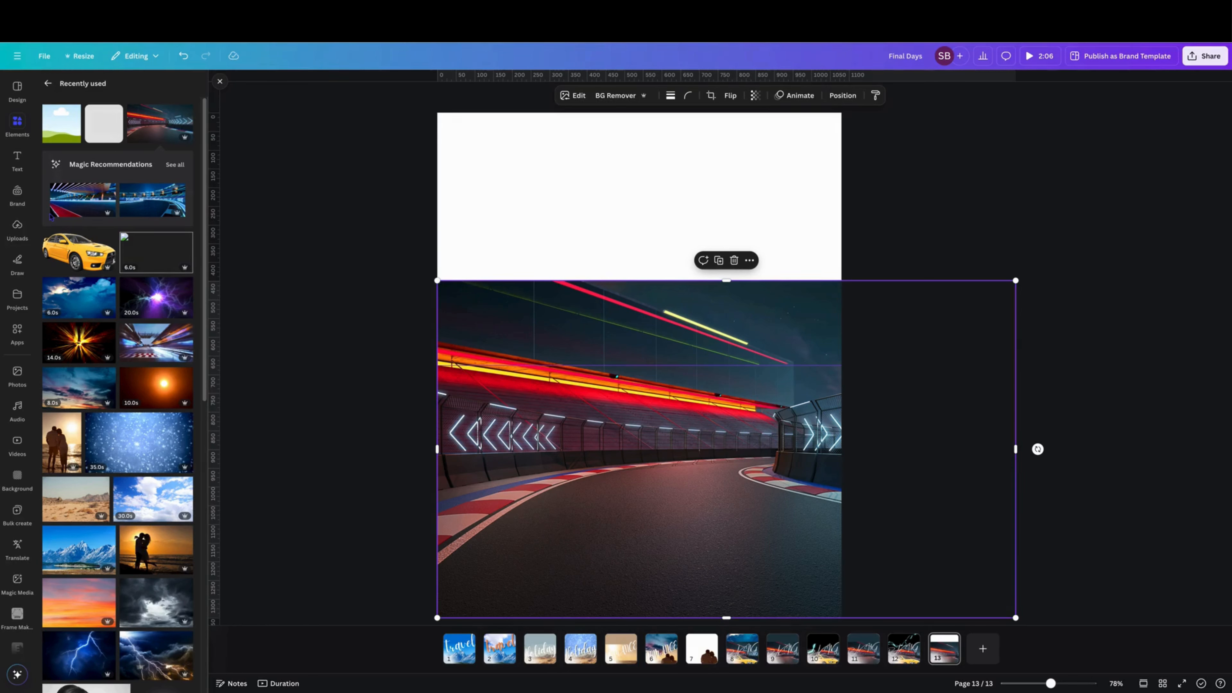
Step: Add a heading text box reading "RACING"
click(17, 157)
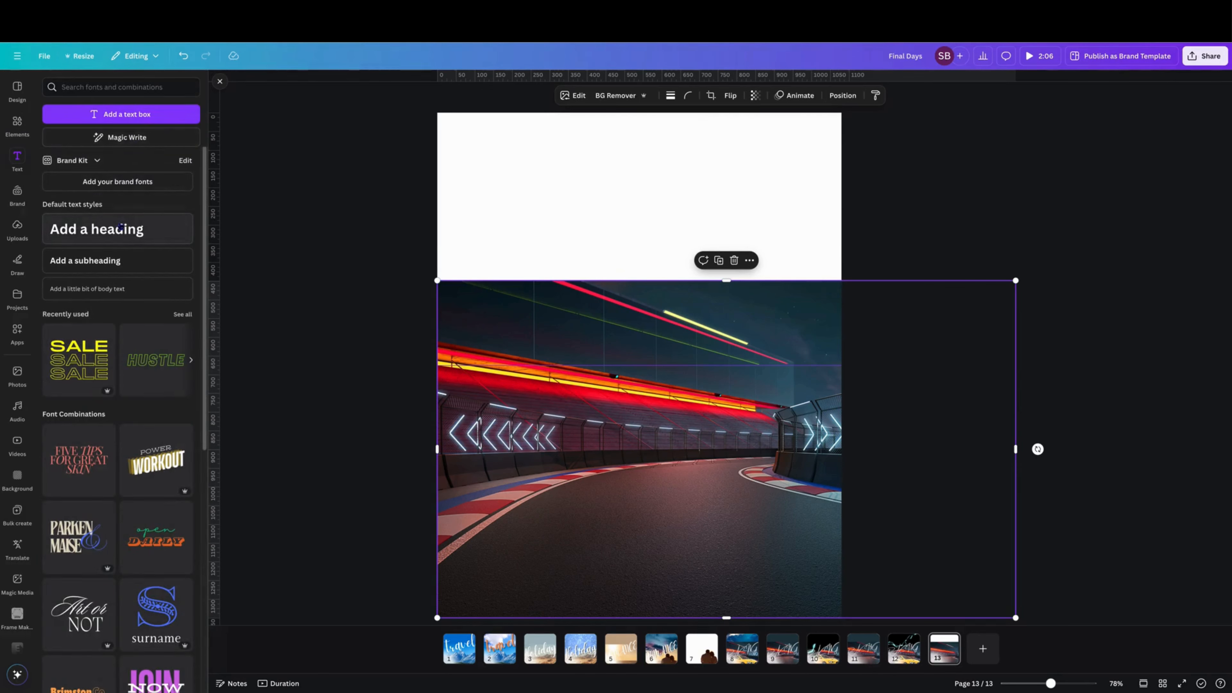
click(120, 227)
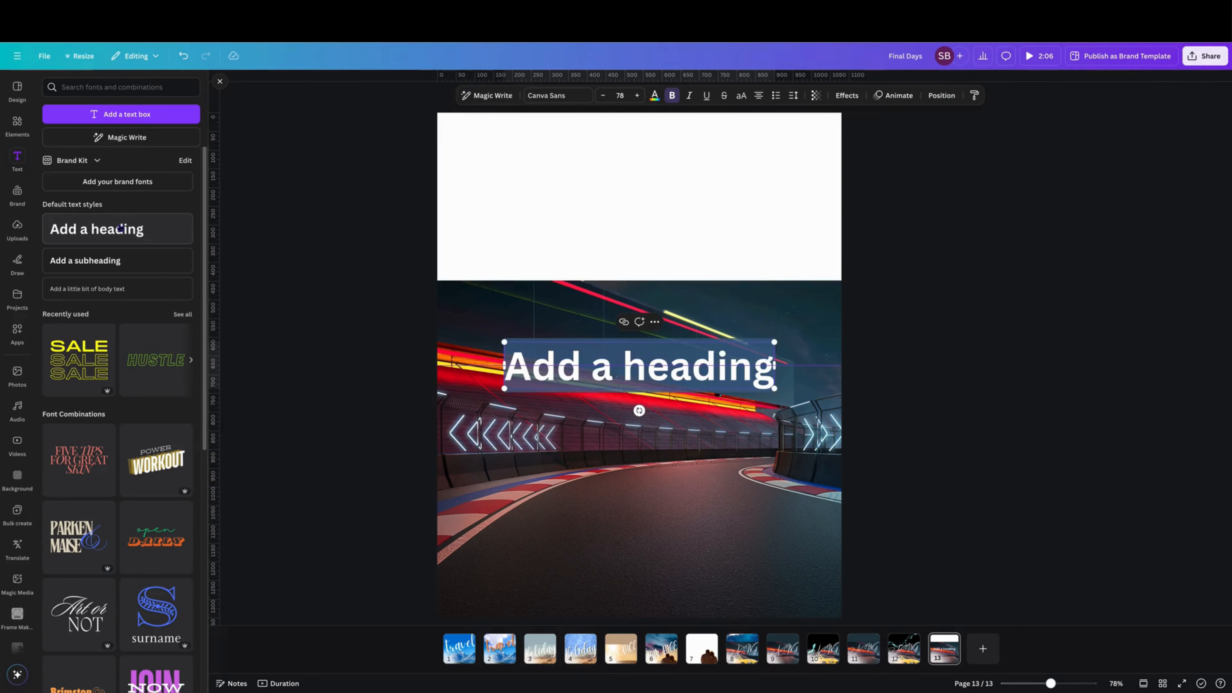
text(RACING)
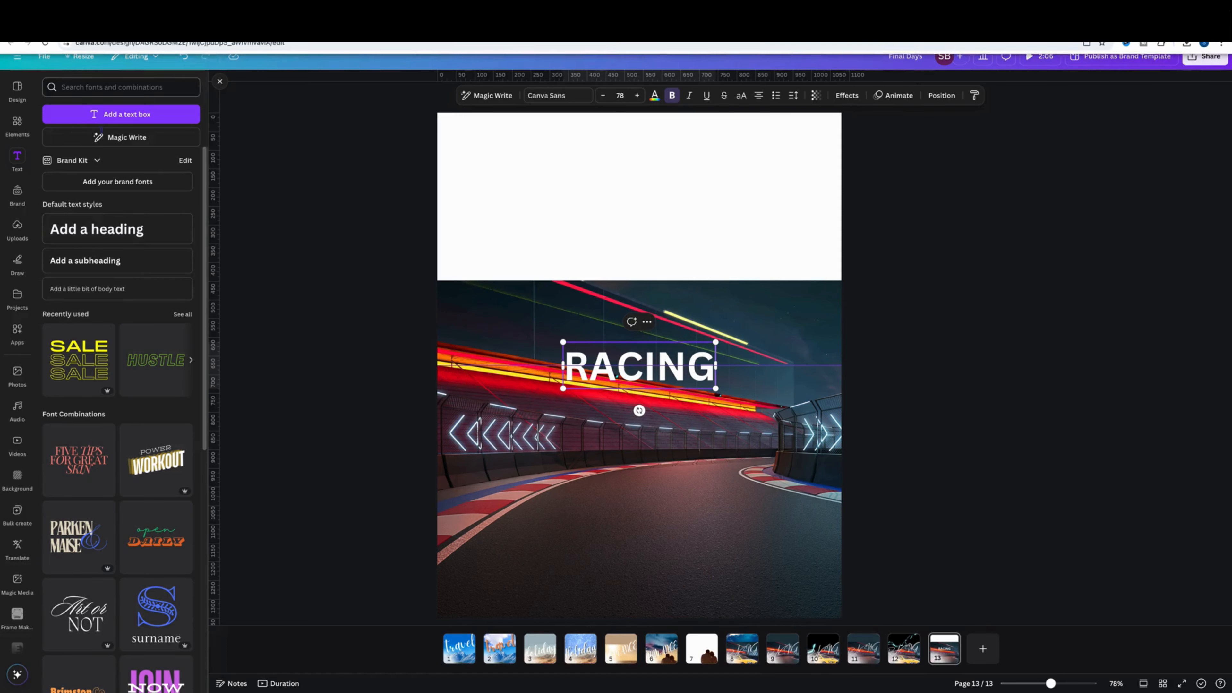
Step: Change the heading font to Amsterdam Four and enlarge it to size 114
click(581, 95)
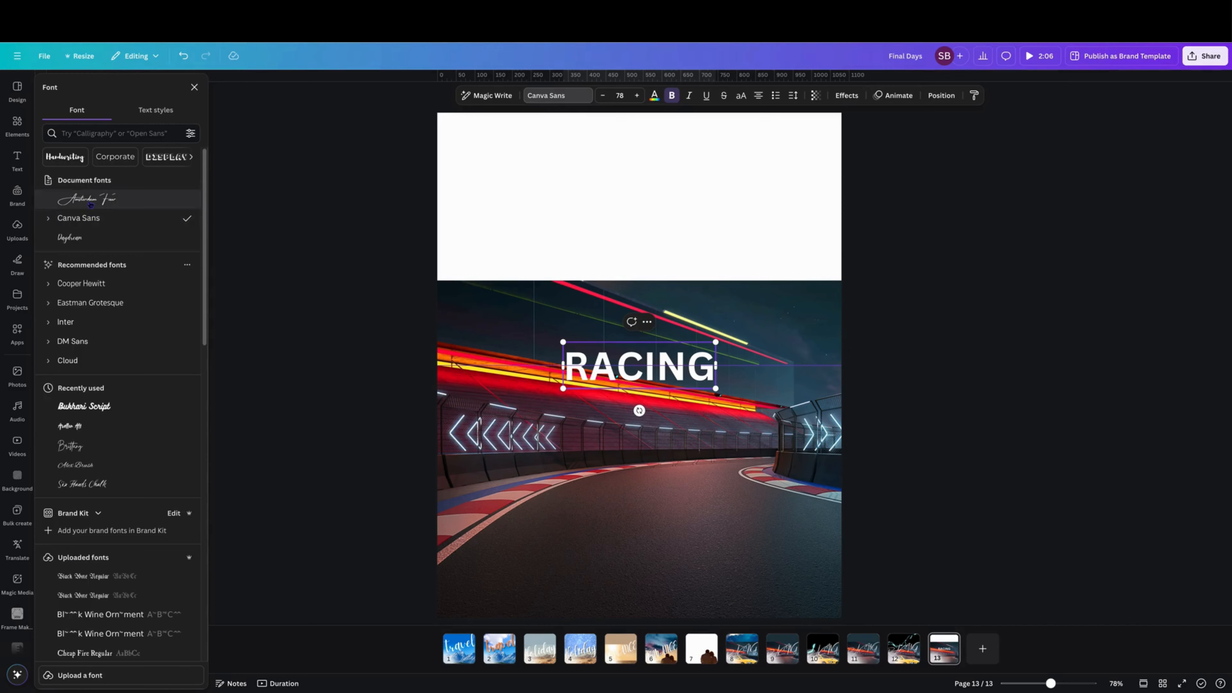
click(92, 203)
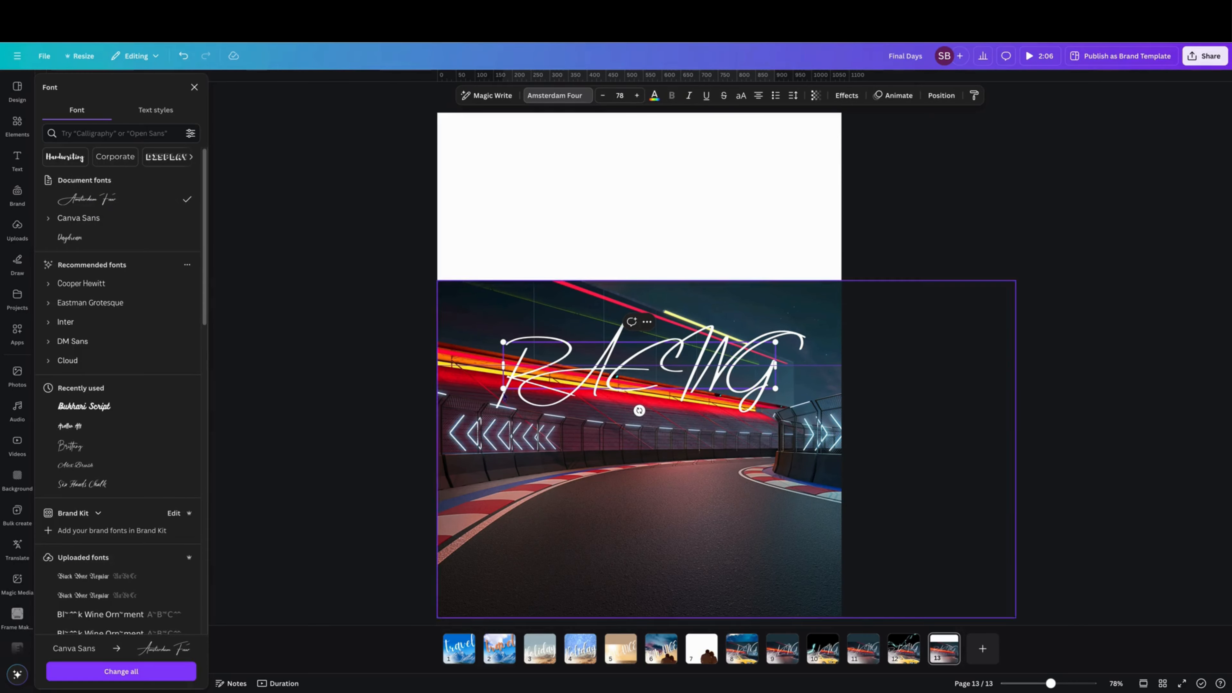
drag(503, 388, 374, 439)
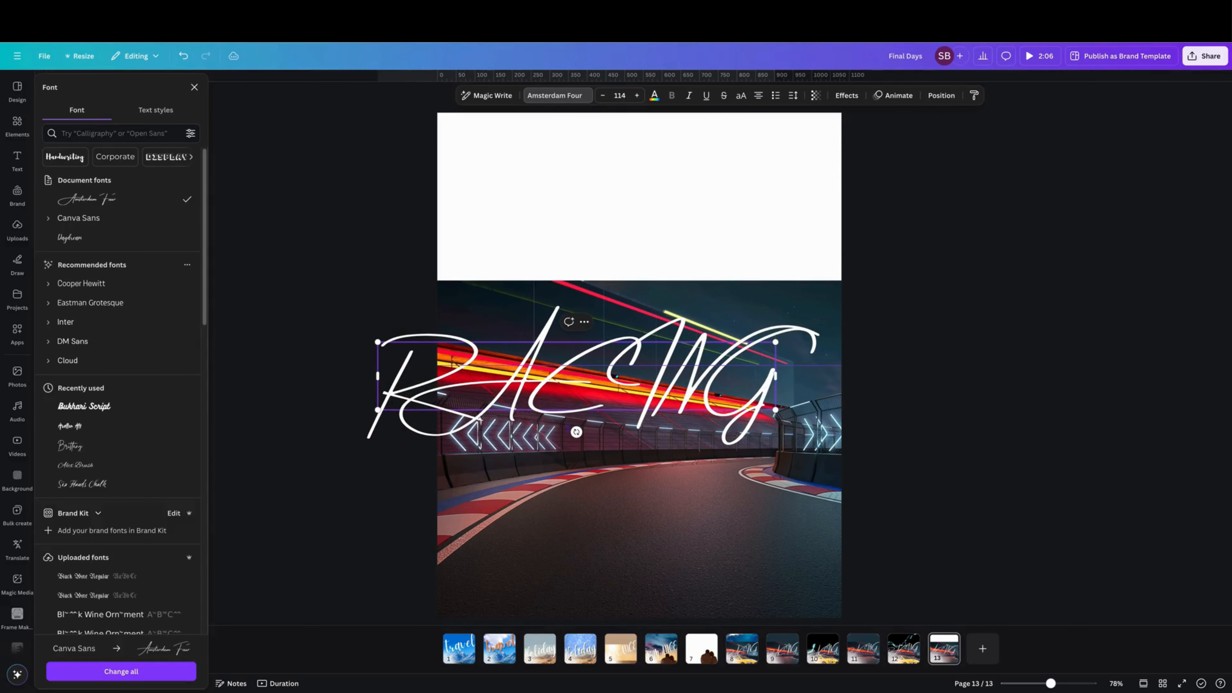
Step: Rotate the RACING heading to a rising diagonal and position it across the track photo
drag(608, 384, 619, 384)
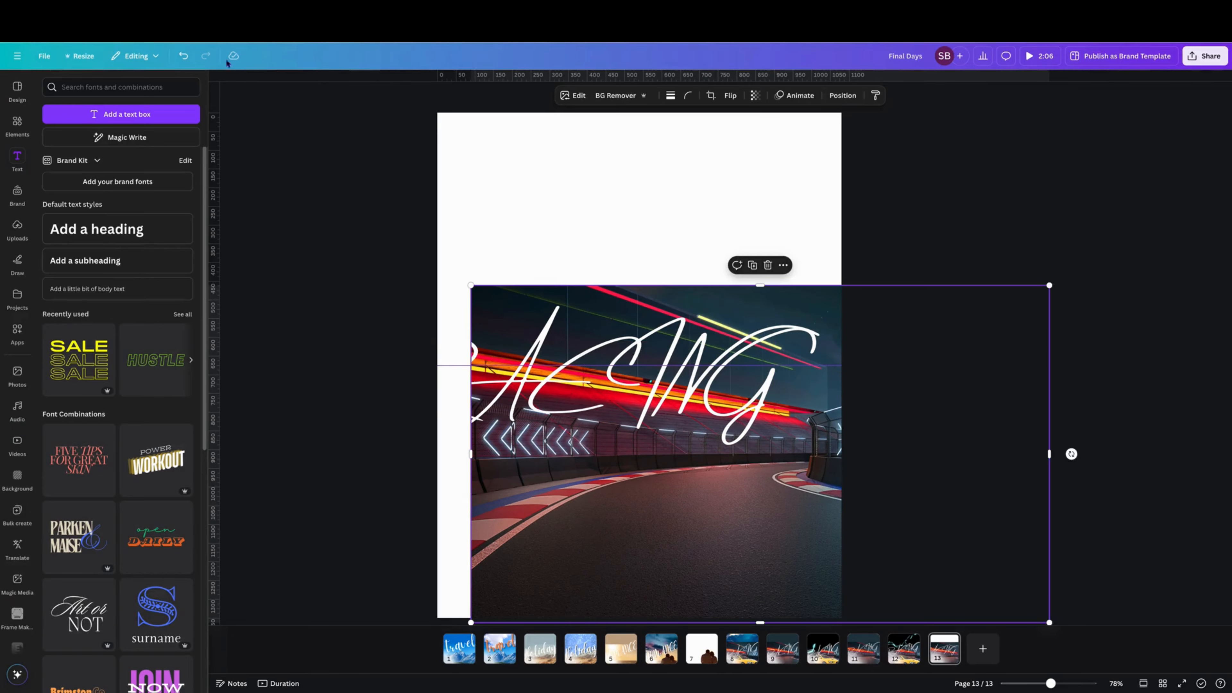
click(183, 55)
click(572, 391)
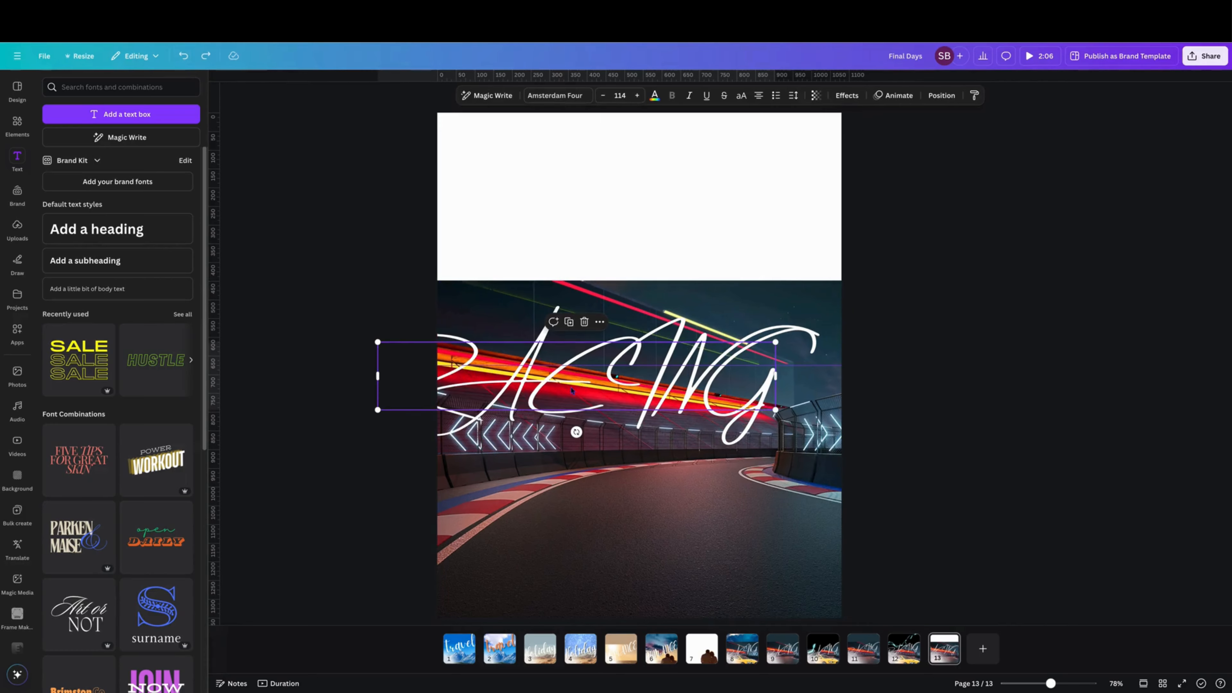
drag(571, 390, 640, 365)
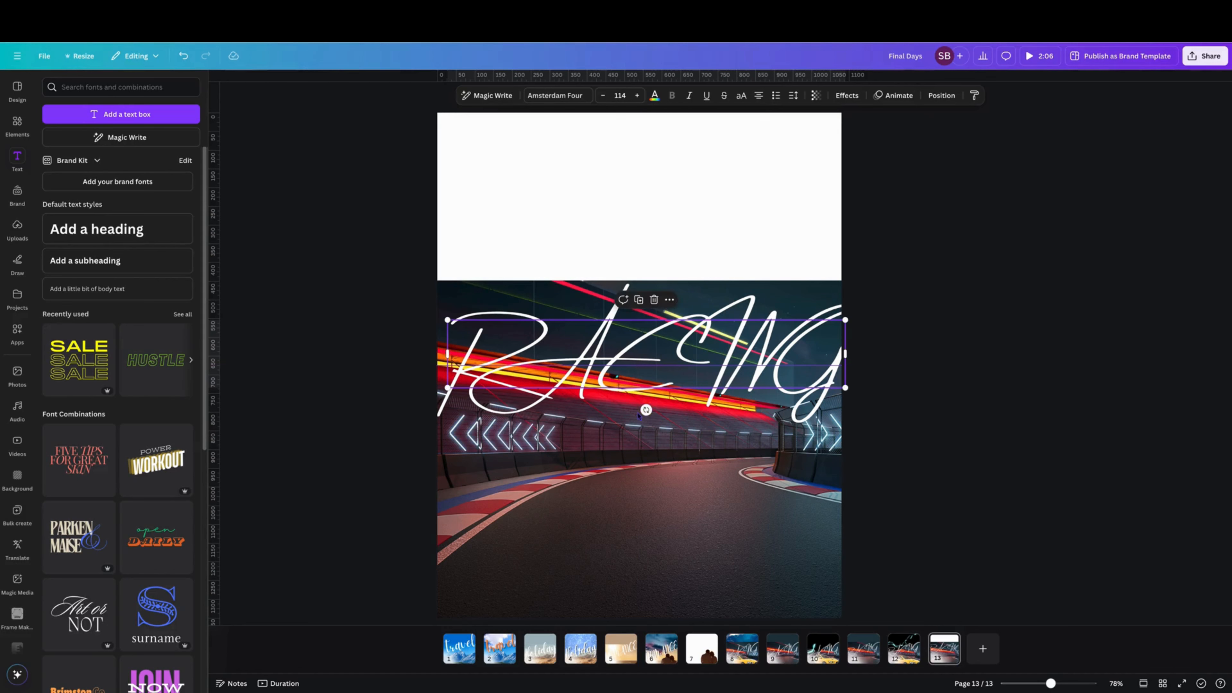
drag(644, 410, 661, 401)
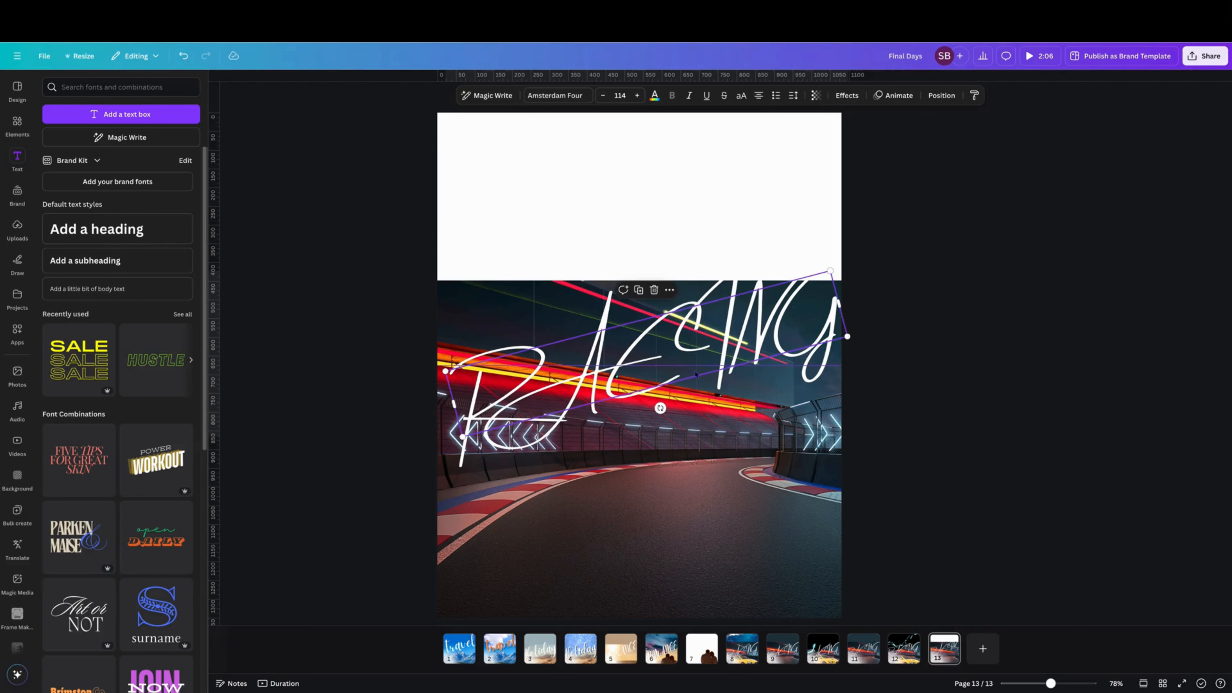
mouse_move(705, 347)
mouse_down()
mouse_move(682, 370)
mouse_move(721, 352)
mouse_up()
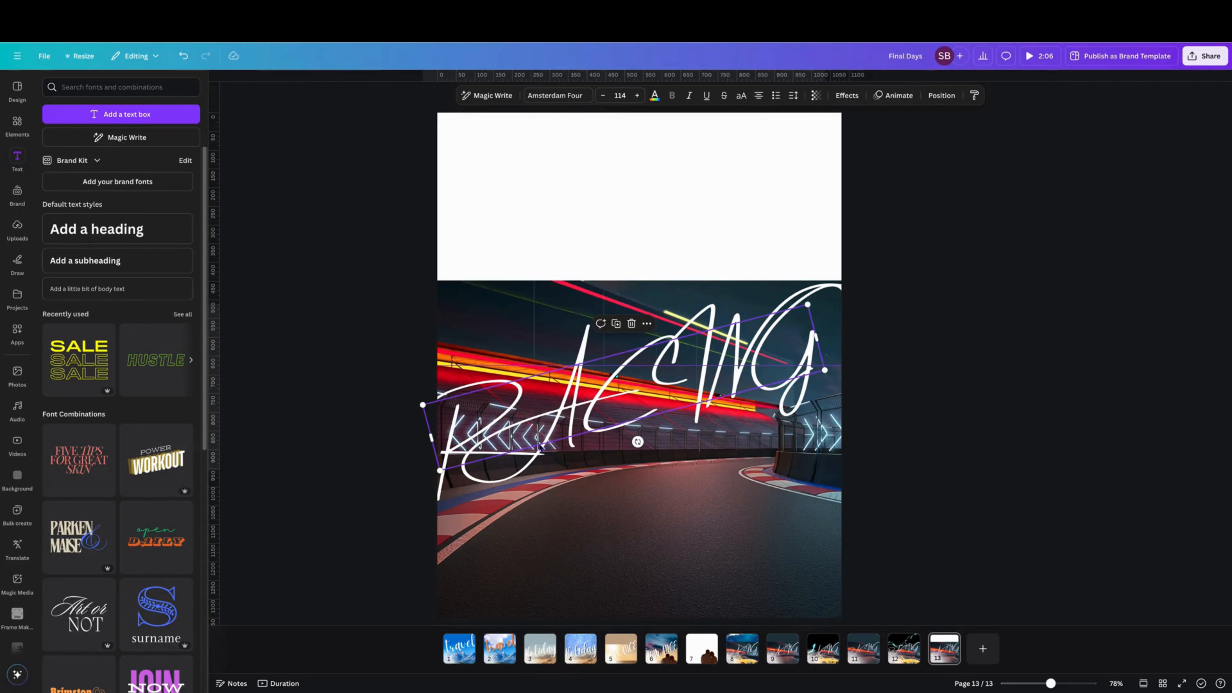
Step: Set the heading's letter spacing to -156
click(663, 417)
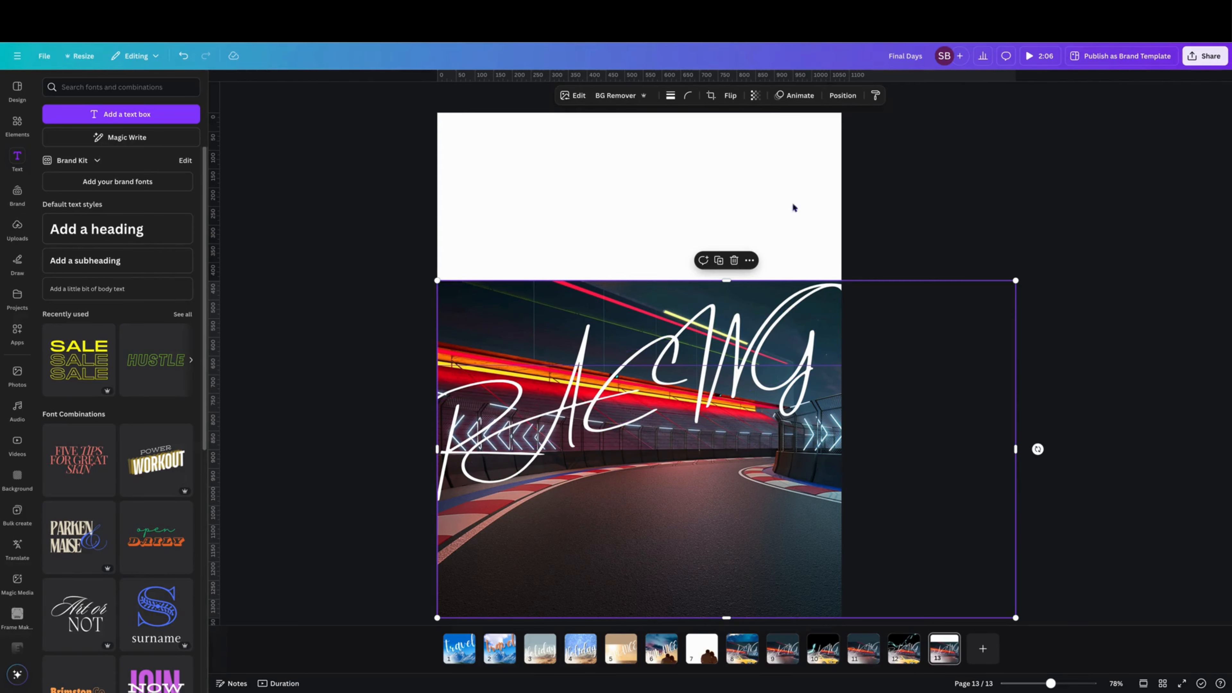
click(742, 359)
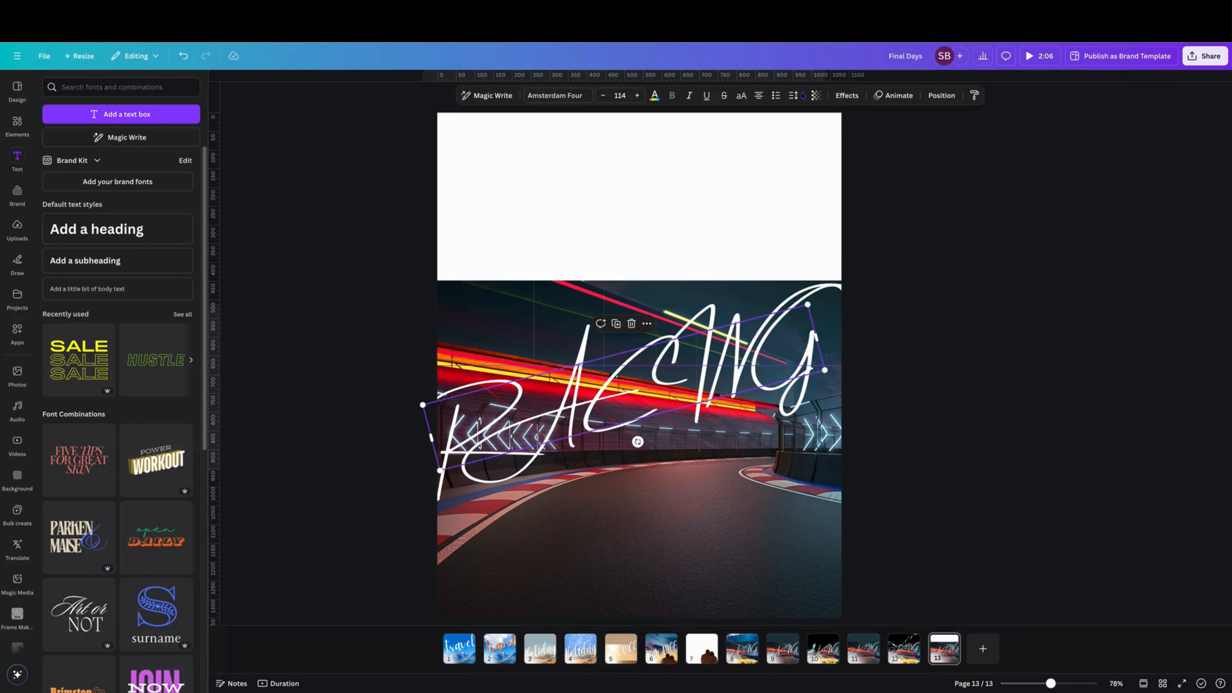
click(795, 96)
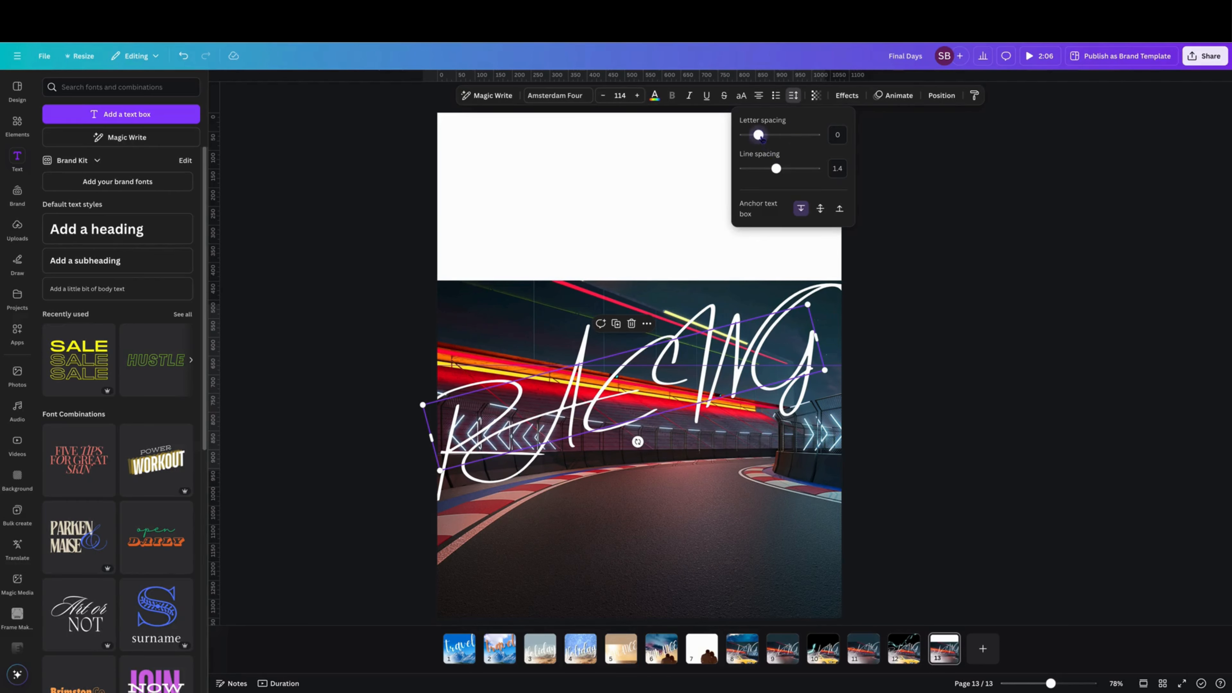
drag(761, 139, 749, 145)
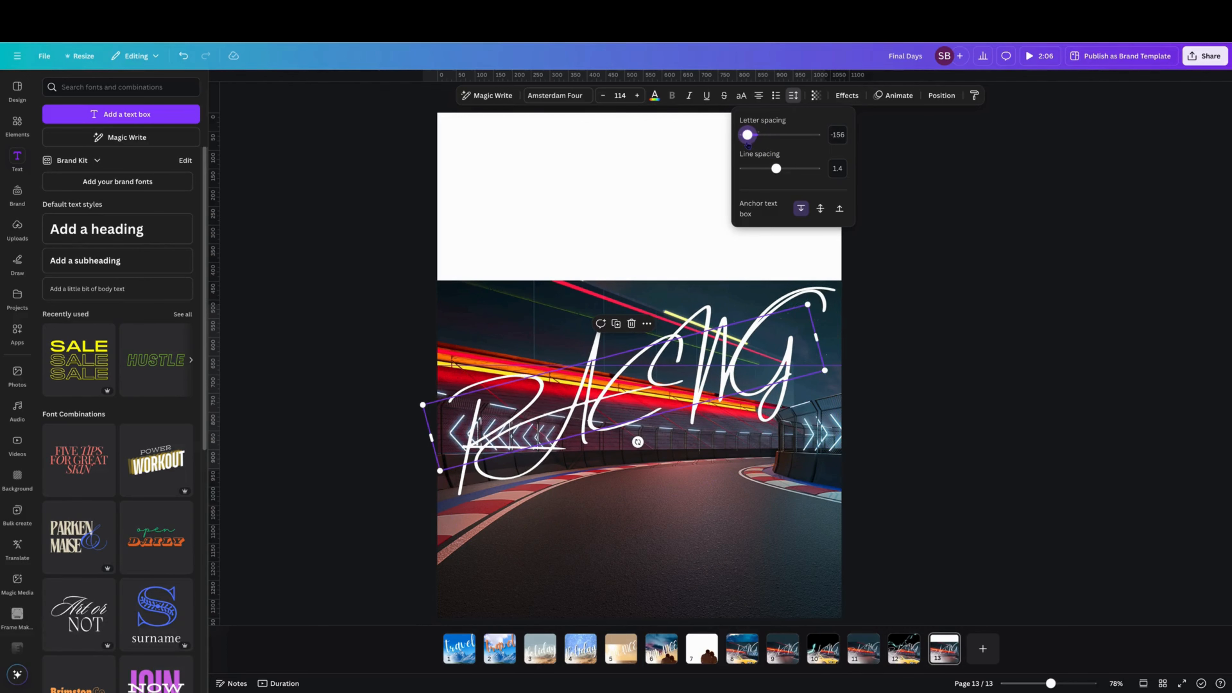
click(890, 262)
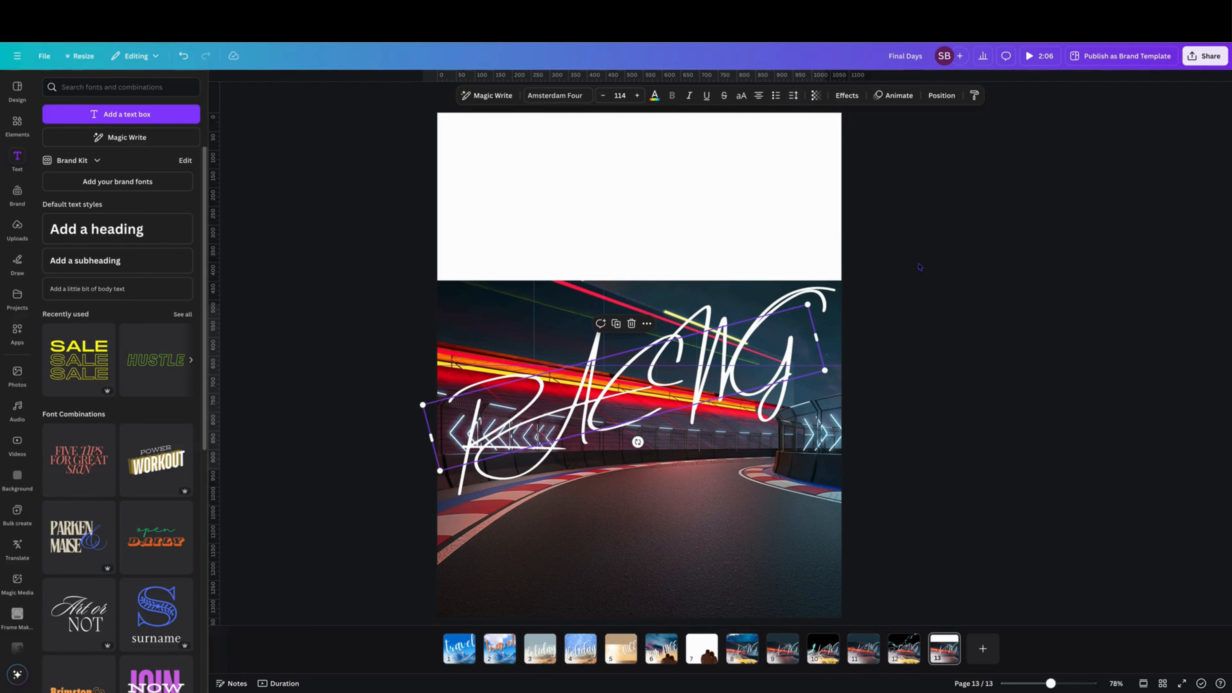
click(917, 354)
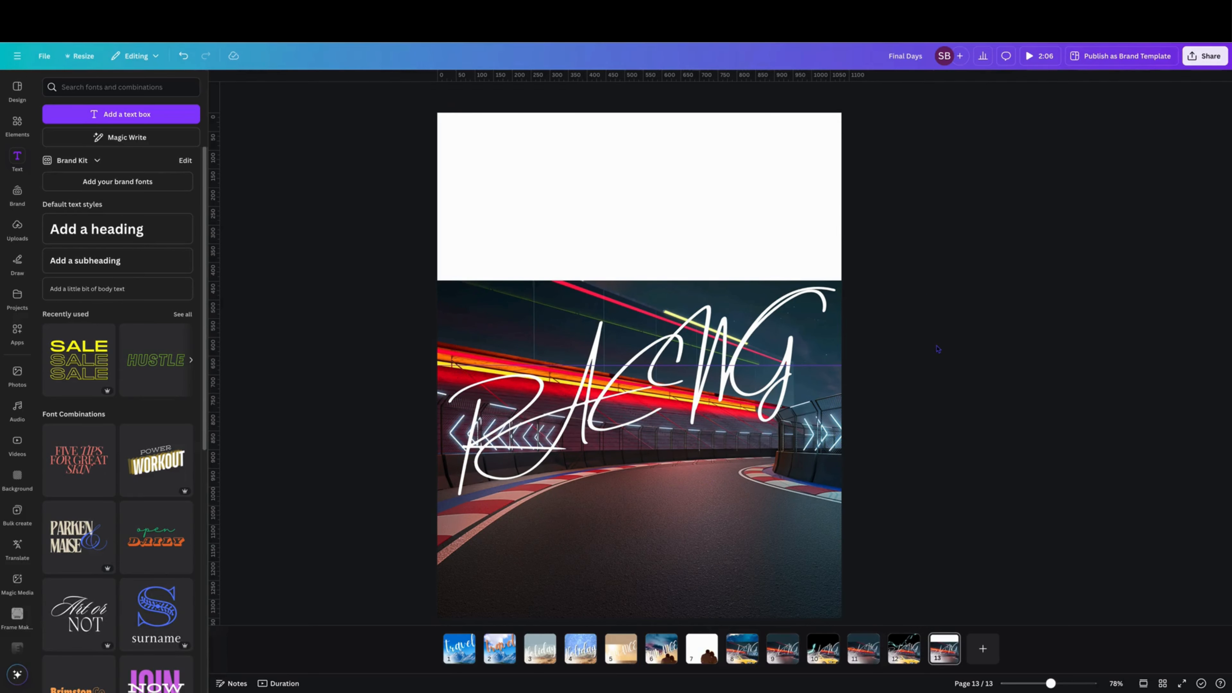
Step: Enlarge the heading to size 121 and nudge it slightly
click(439, 467)
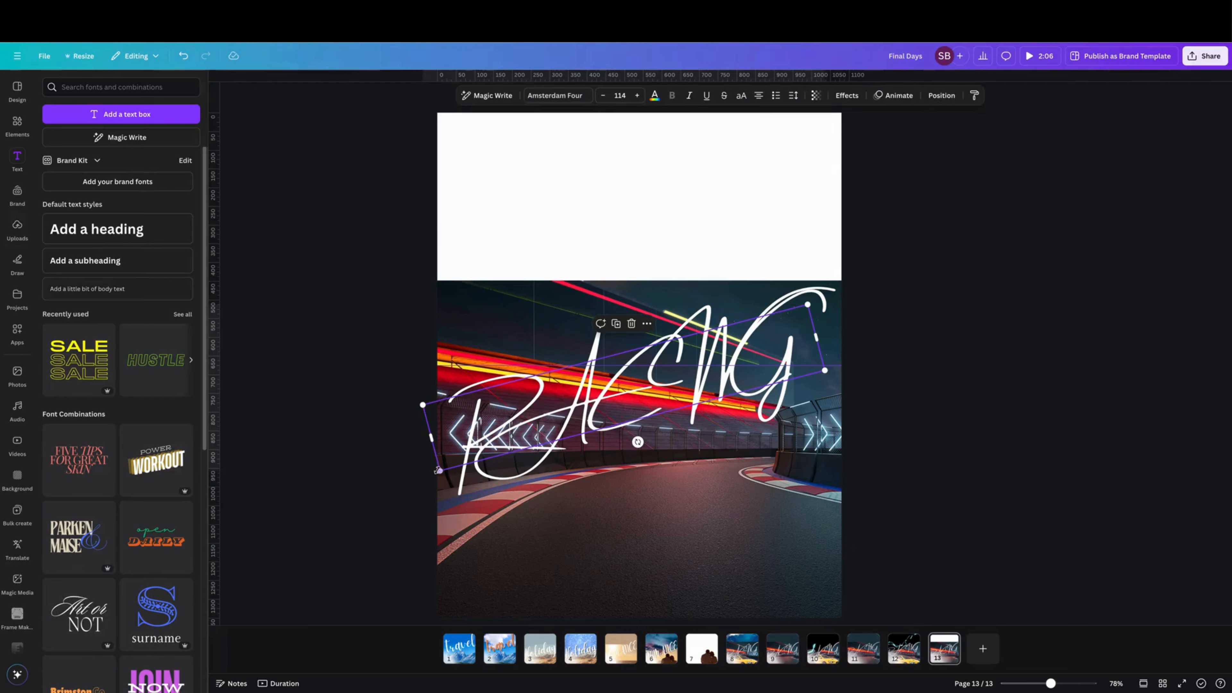
drag(439, 470, 416, 481)
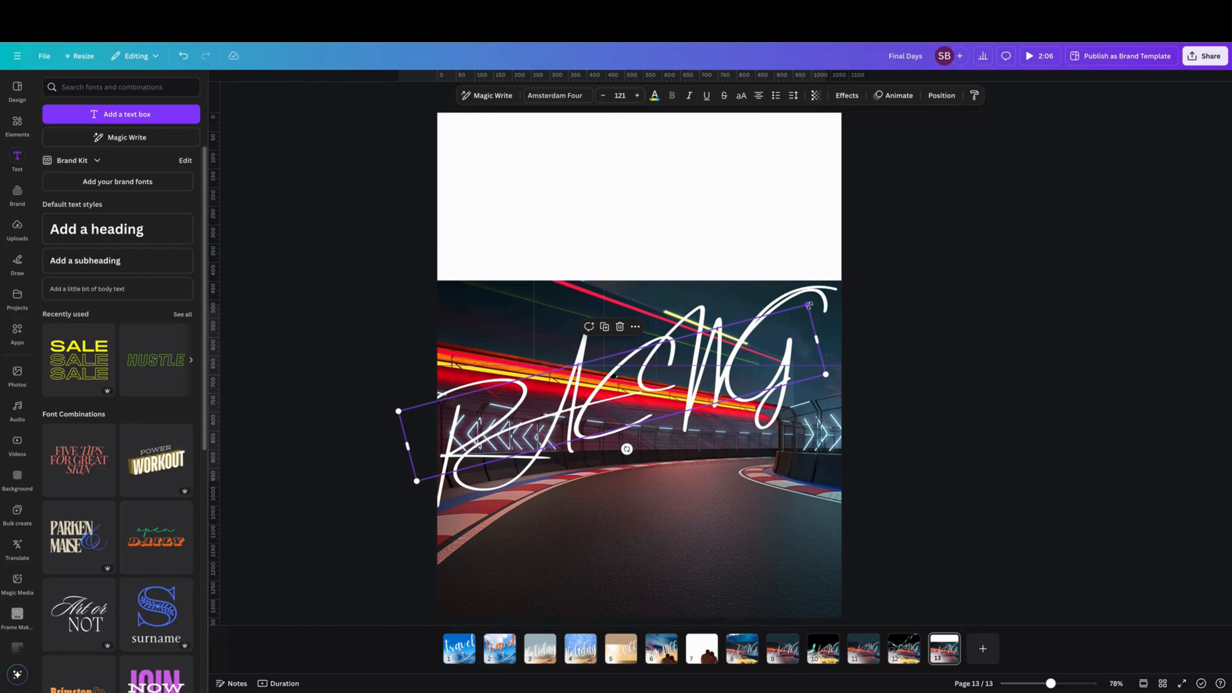
drag(807, 305, 815, 302)
click(953, 424)
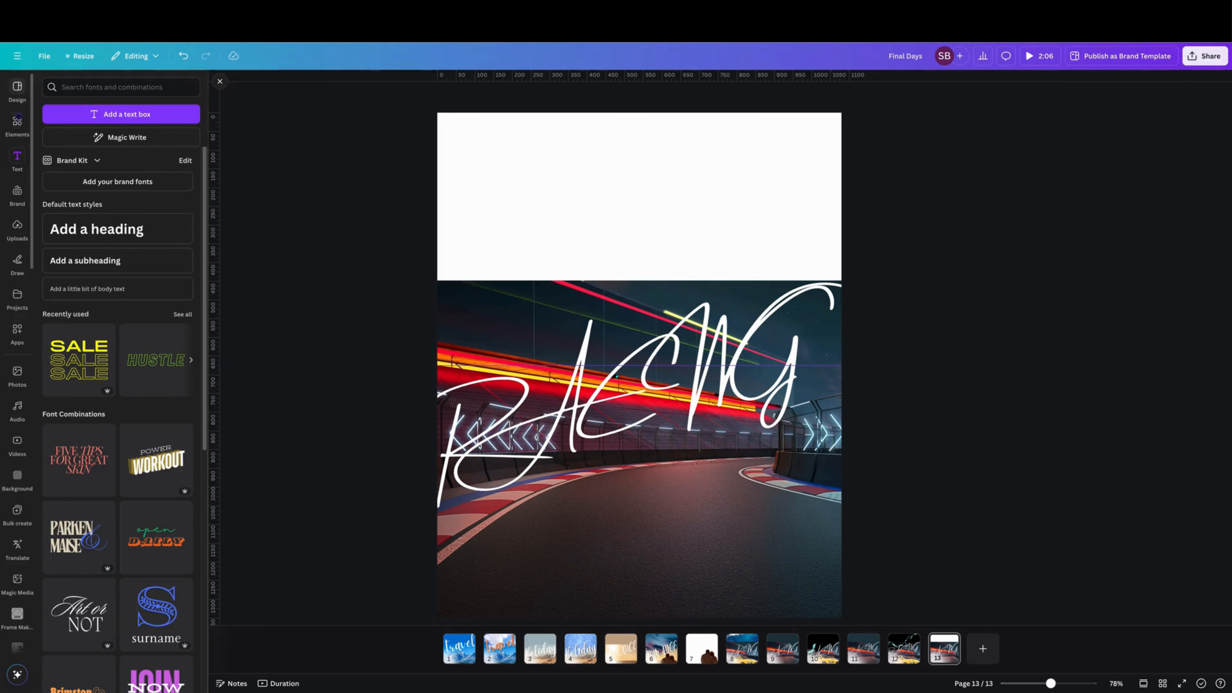
Step: Add a red rounded square shape and move it to the page's top-left corner
click(17, 122)
click(104, 122)
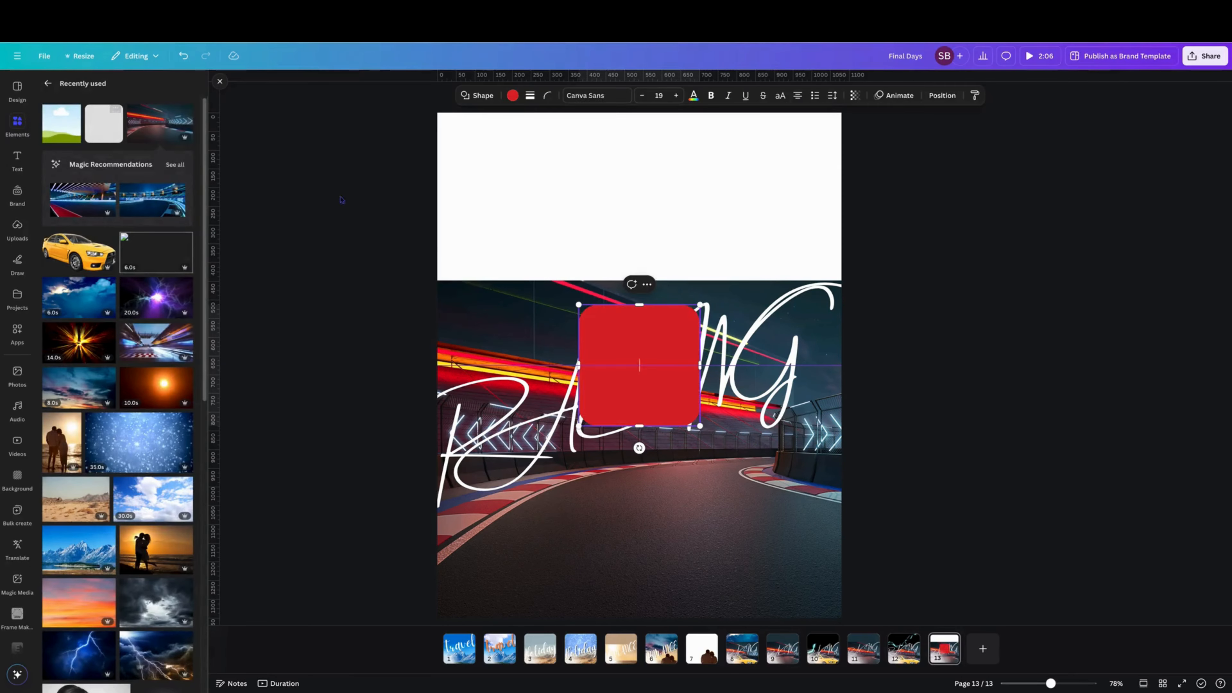
drag(607, 335, 439, 123)
Step: Remove the shape's corner rounding and stretch it to fill the white band above the photo
click(547, 95)
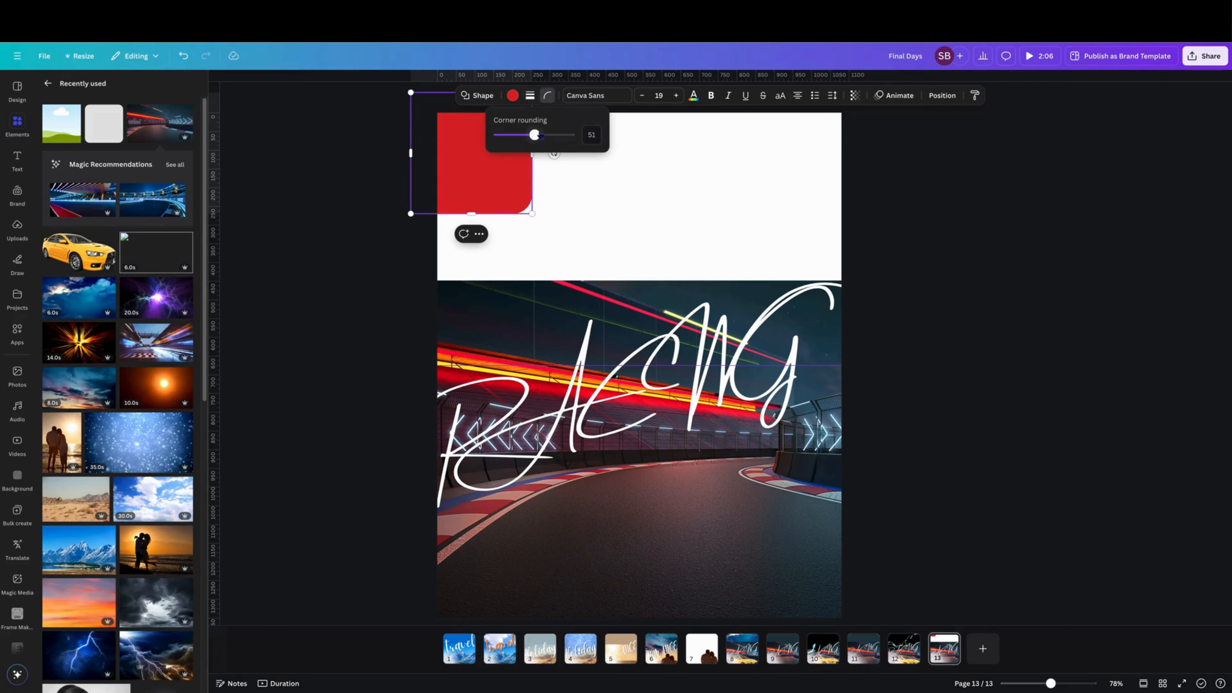
drag(535, 135, 459, 139)
drag(465, 213, 470, 281)
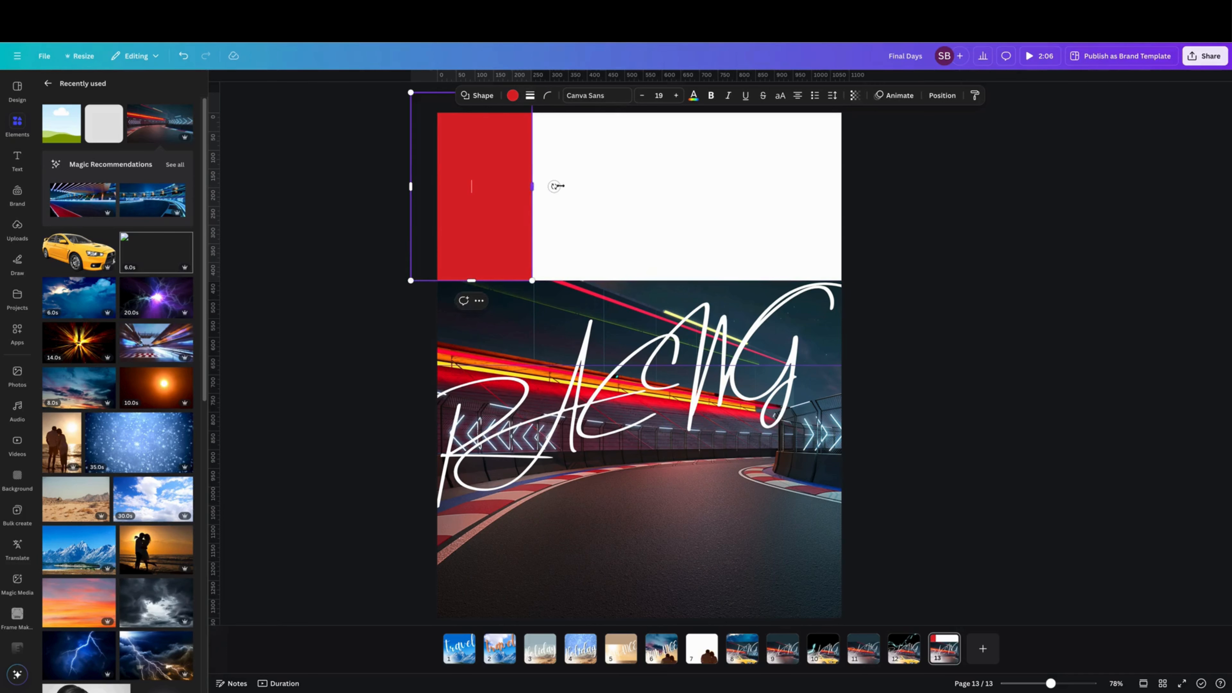
drag(558, 185, 853, 187)
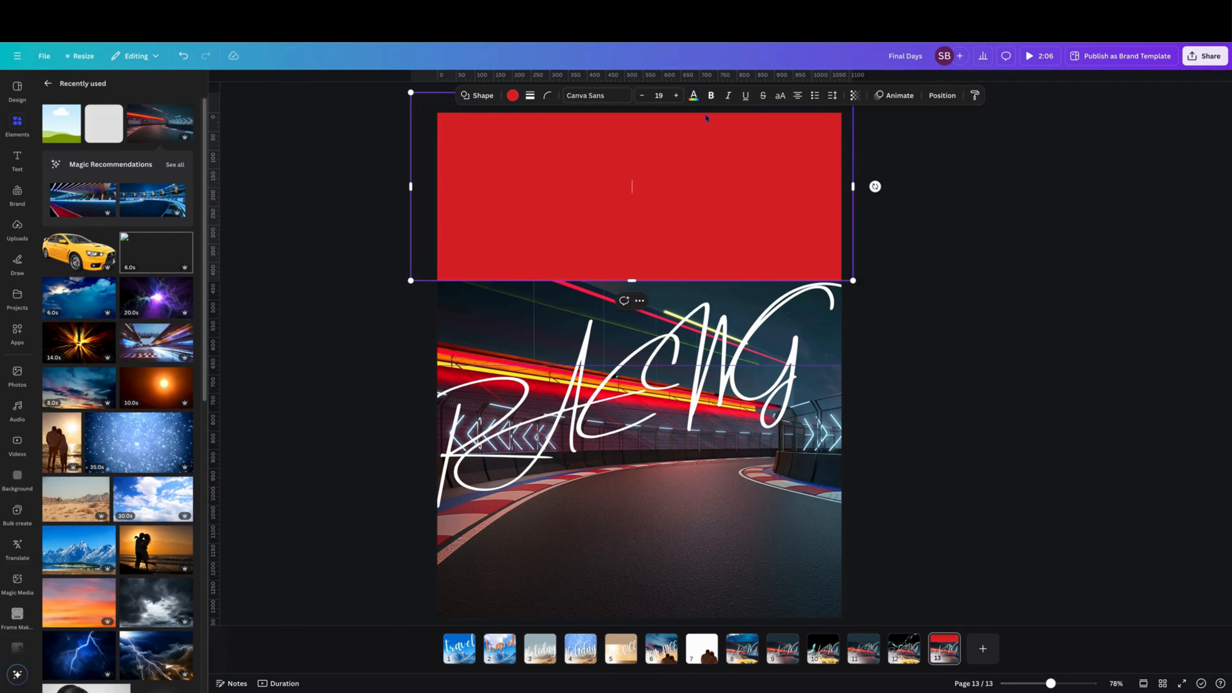
Step: Recolour the shape with a dark teal sampled from the track photo
click(513, 96)
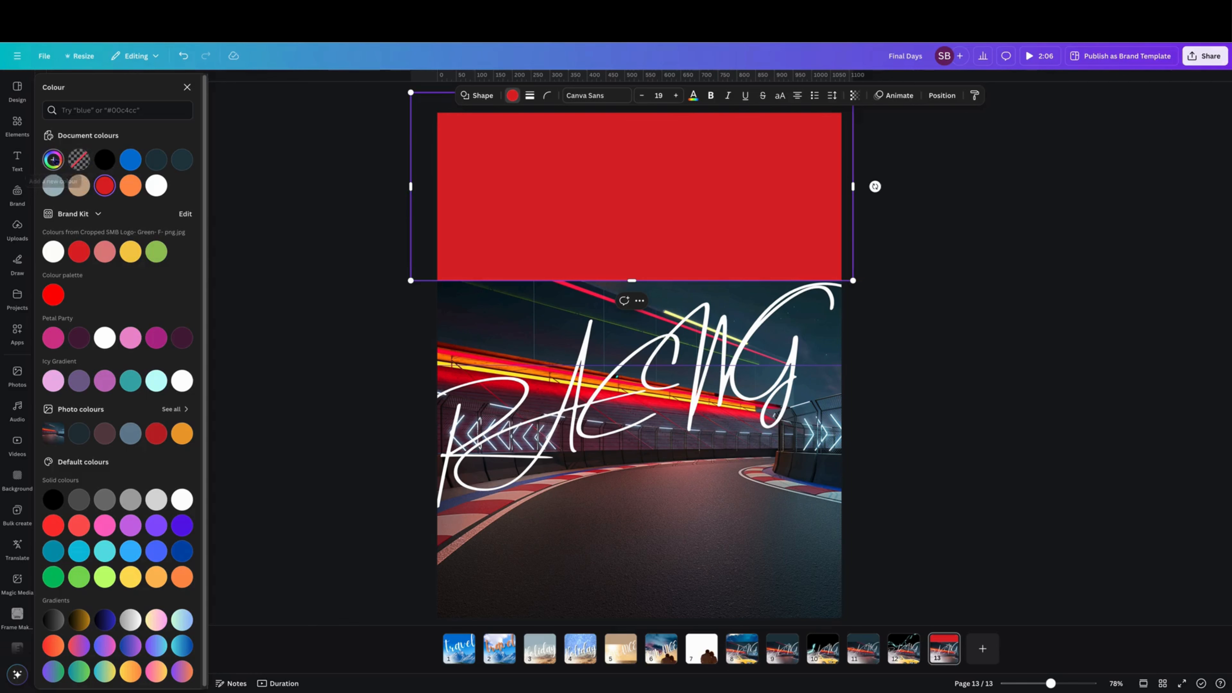
click(62, 160)
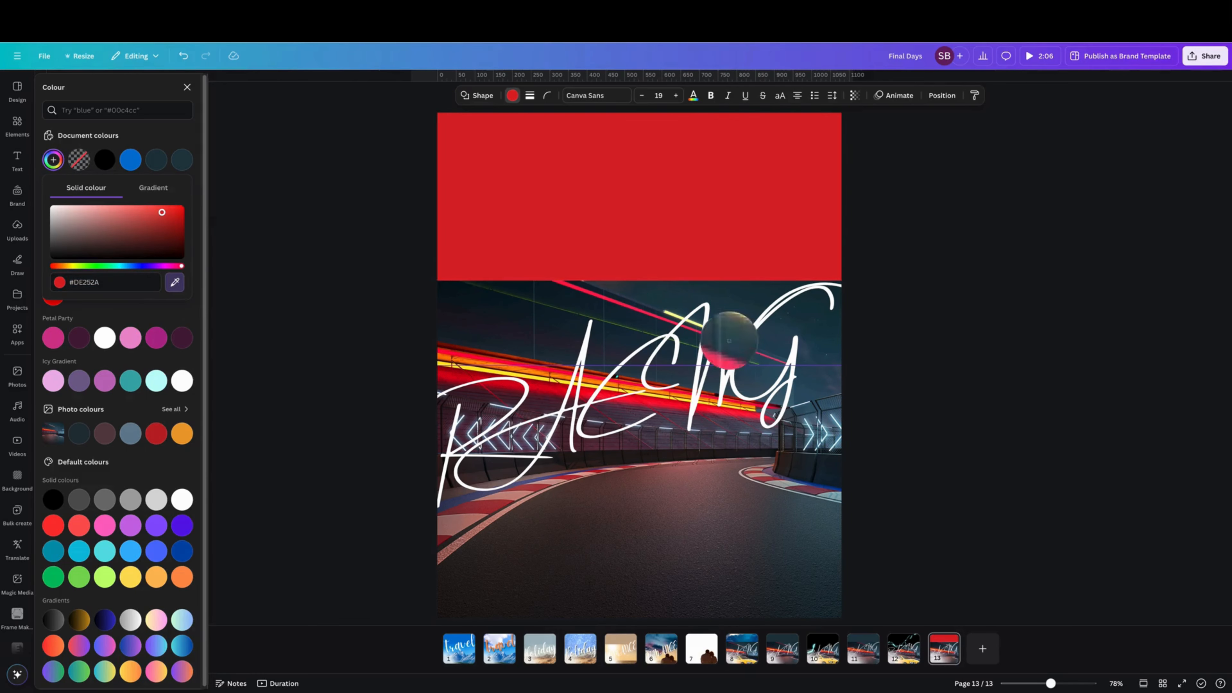
click(659, 286)
key(Escape)
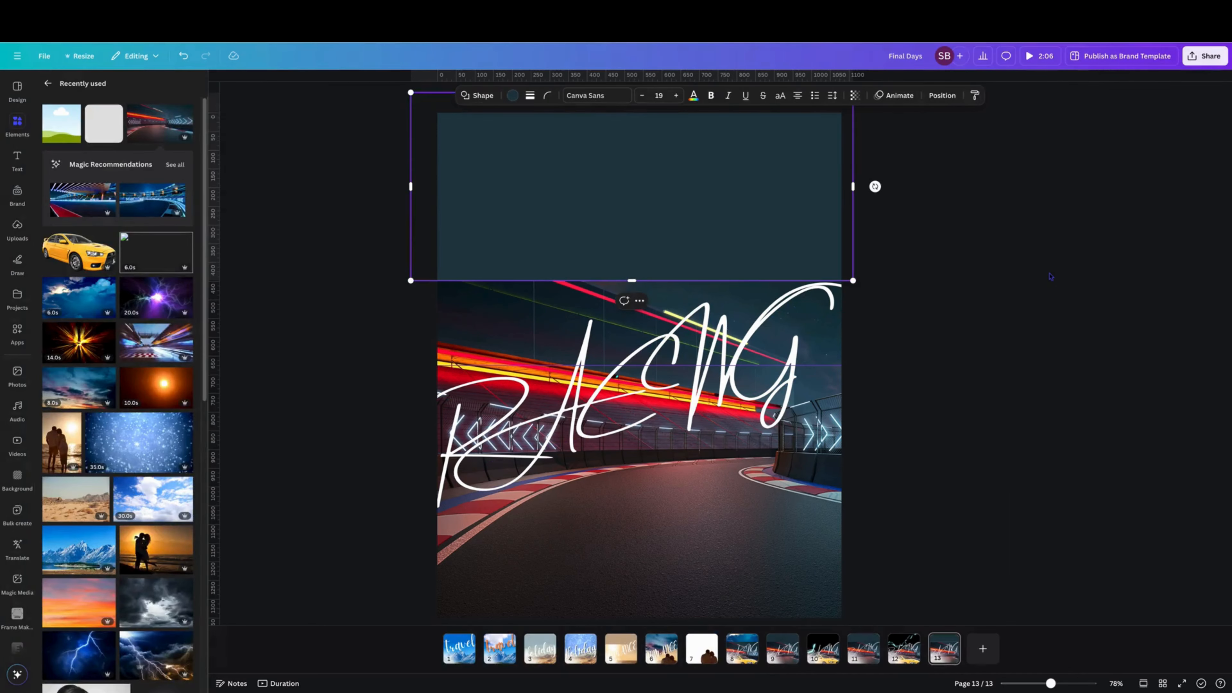
key(Escape)
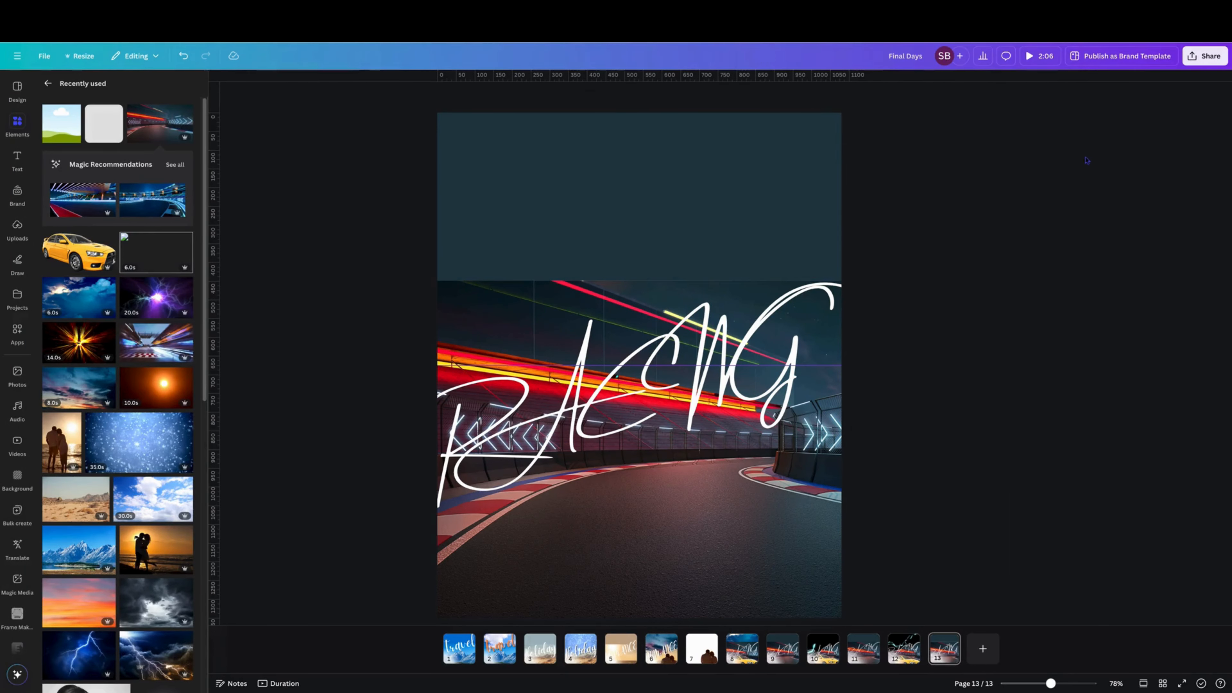
Step: Download only the current page (page 13) as a PNG file
click(1217, 59)
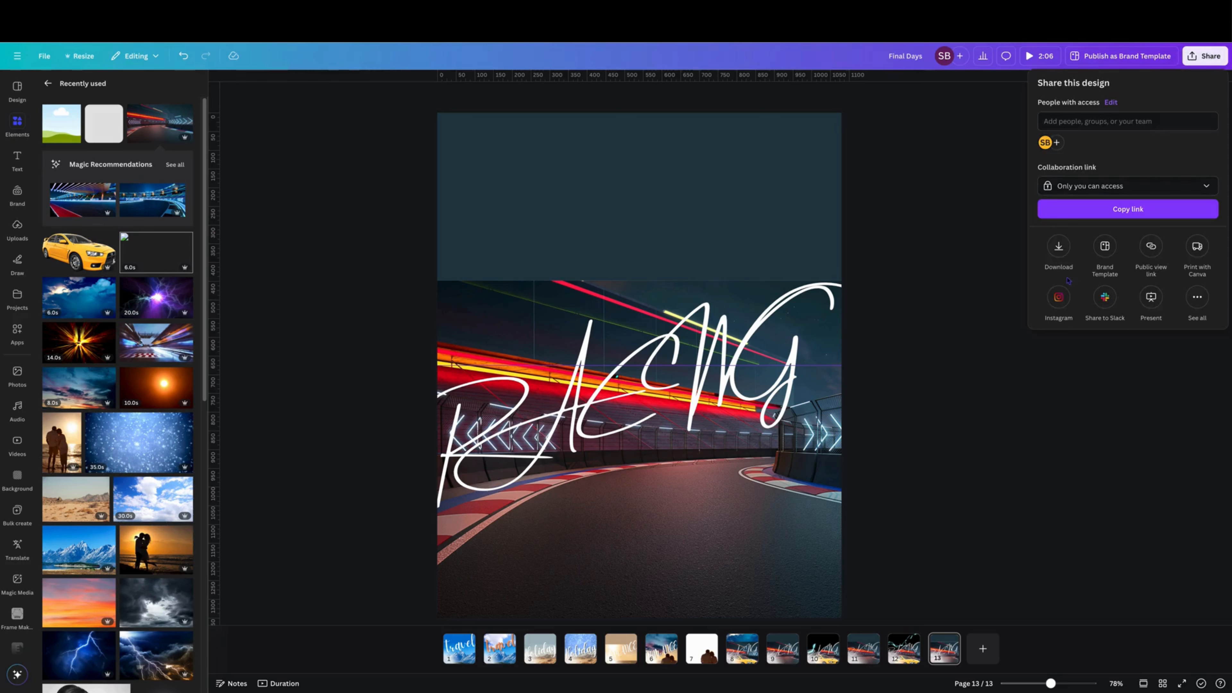
click(1059, 246)
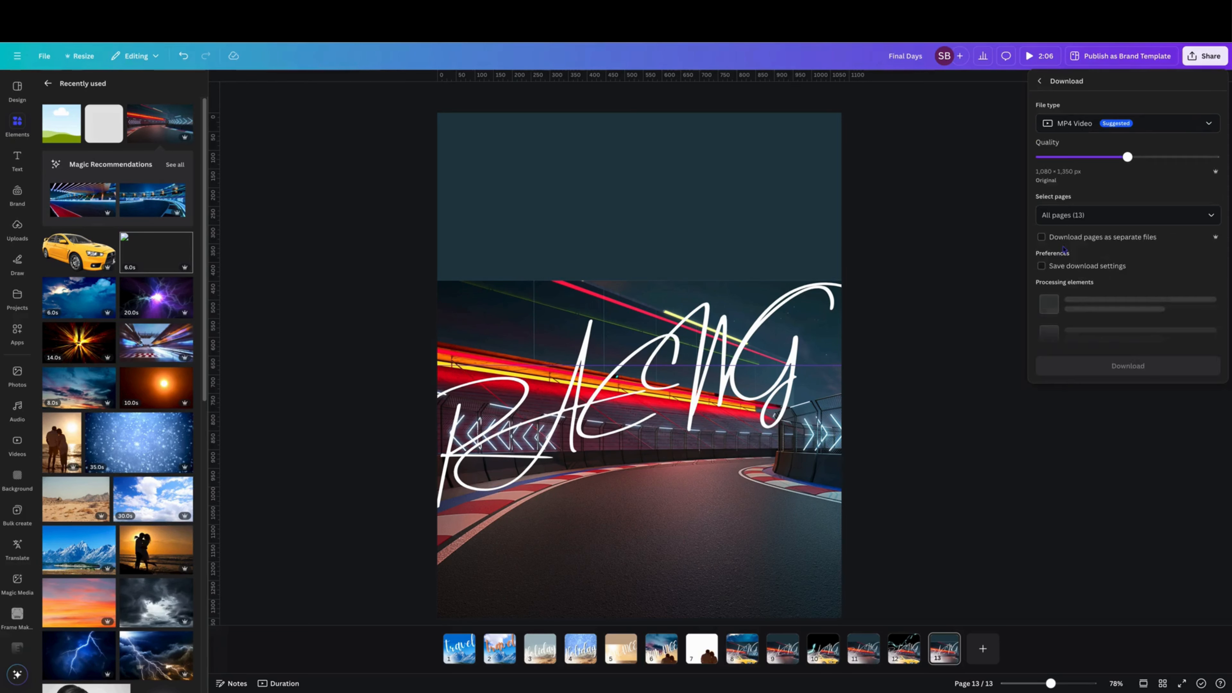
click(1082, 124)
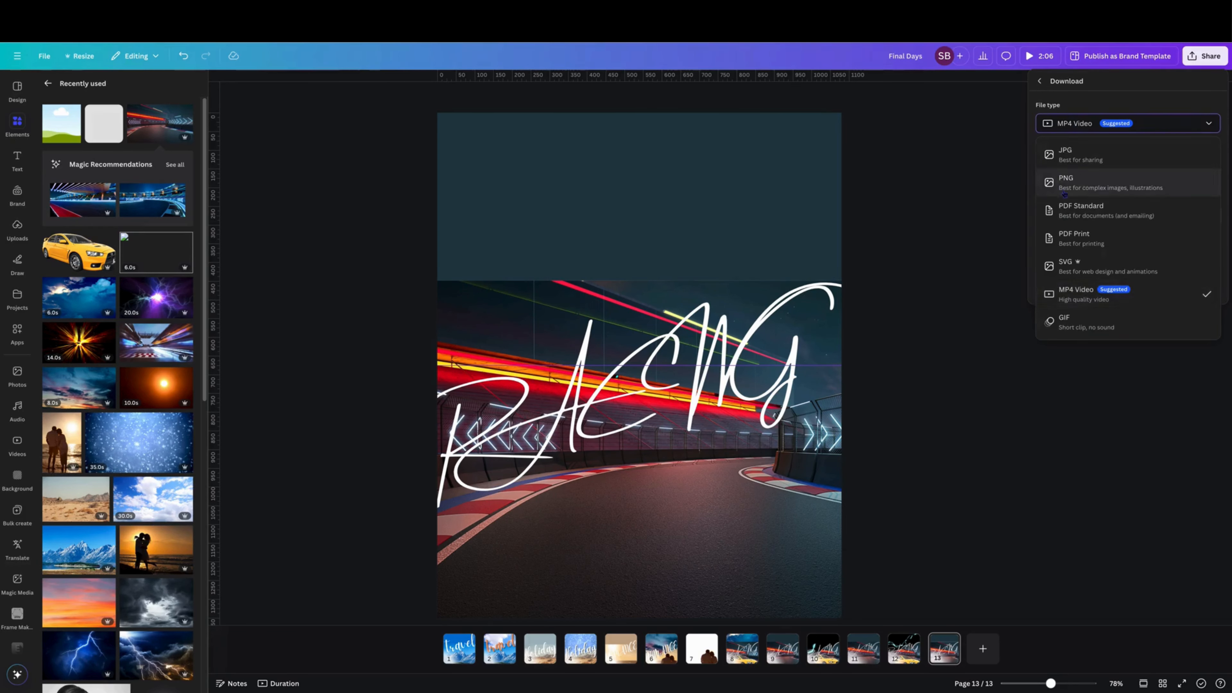
click(1085, 187)
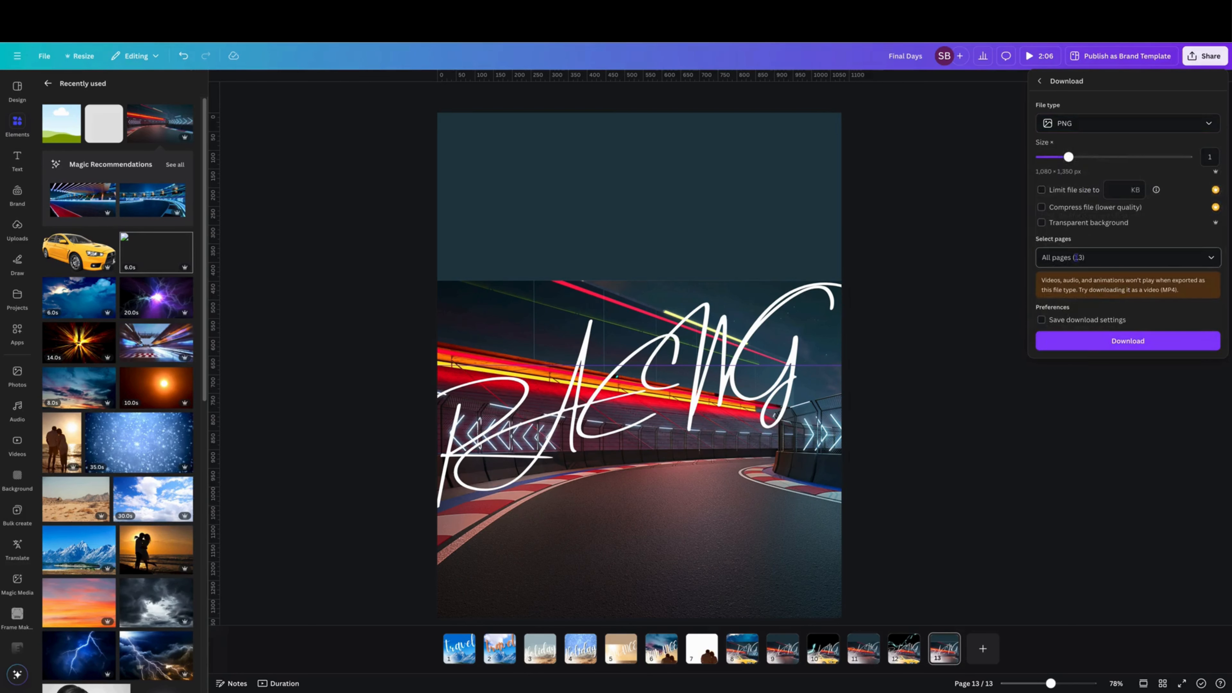
click(1064, 258)
click(1069, 288)
click(1077, 309)
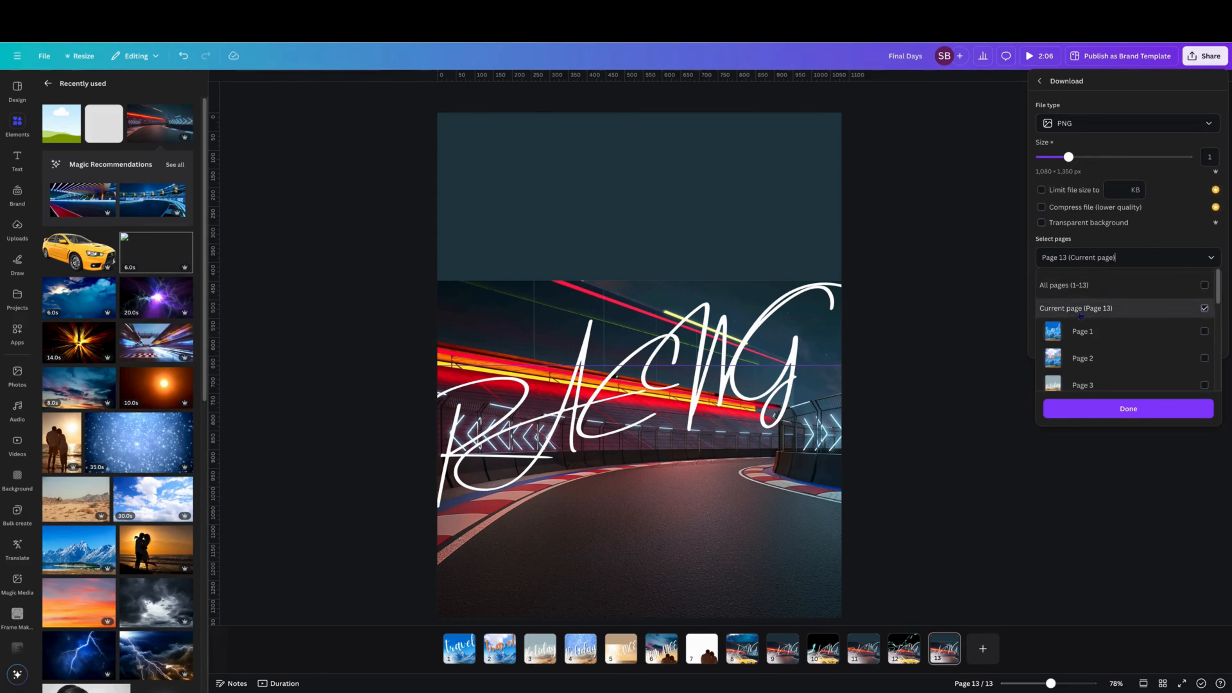
click(1108, 410)
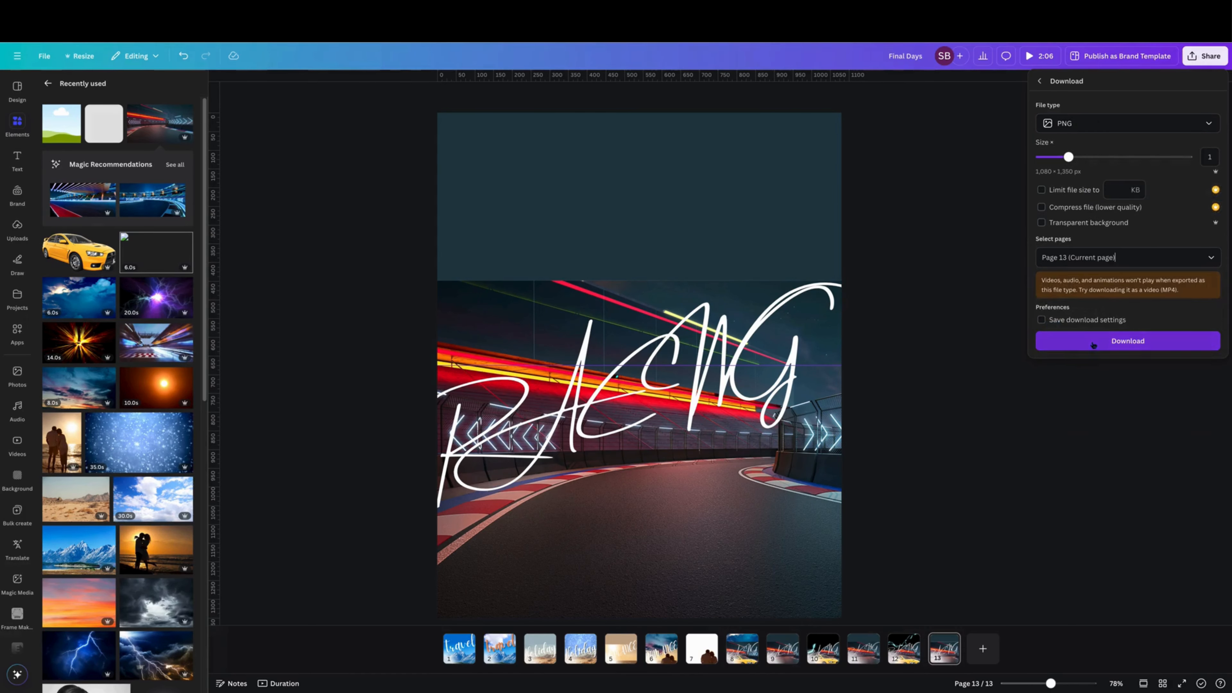
click(1092, 343)
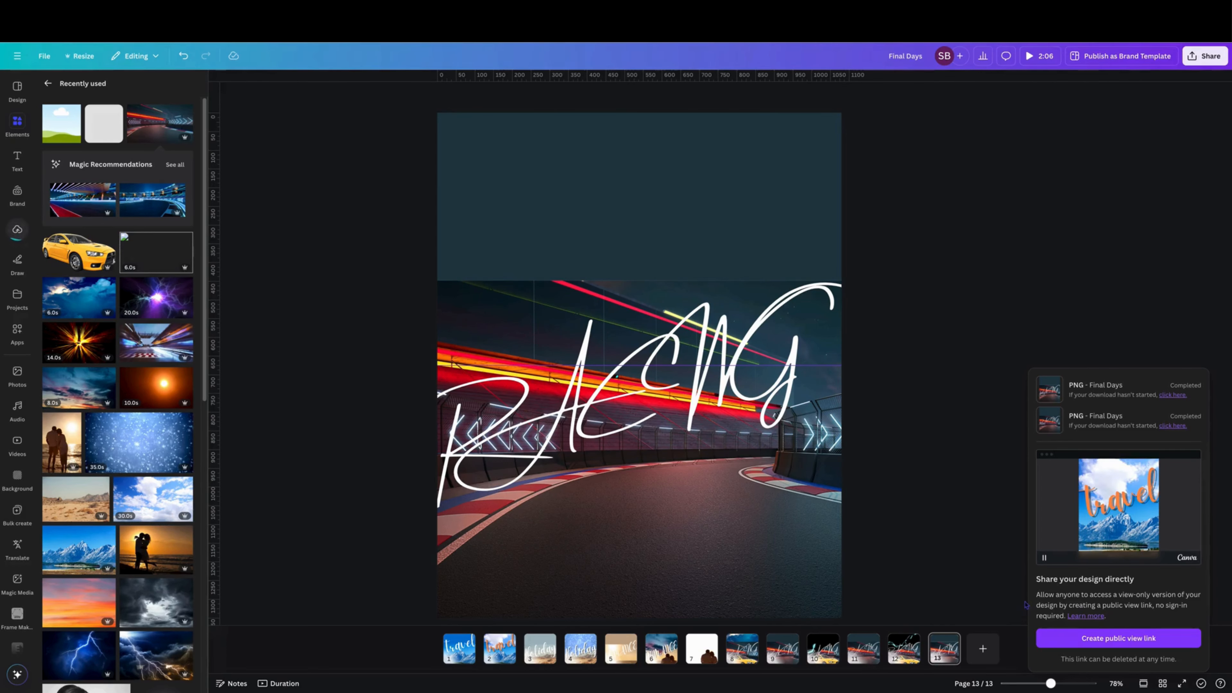
Step: Add a new blank page and place the downloaded racing PNG from uploads onto it
click(982, 648)
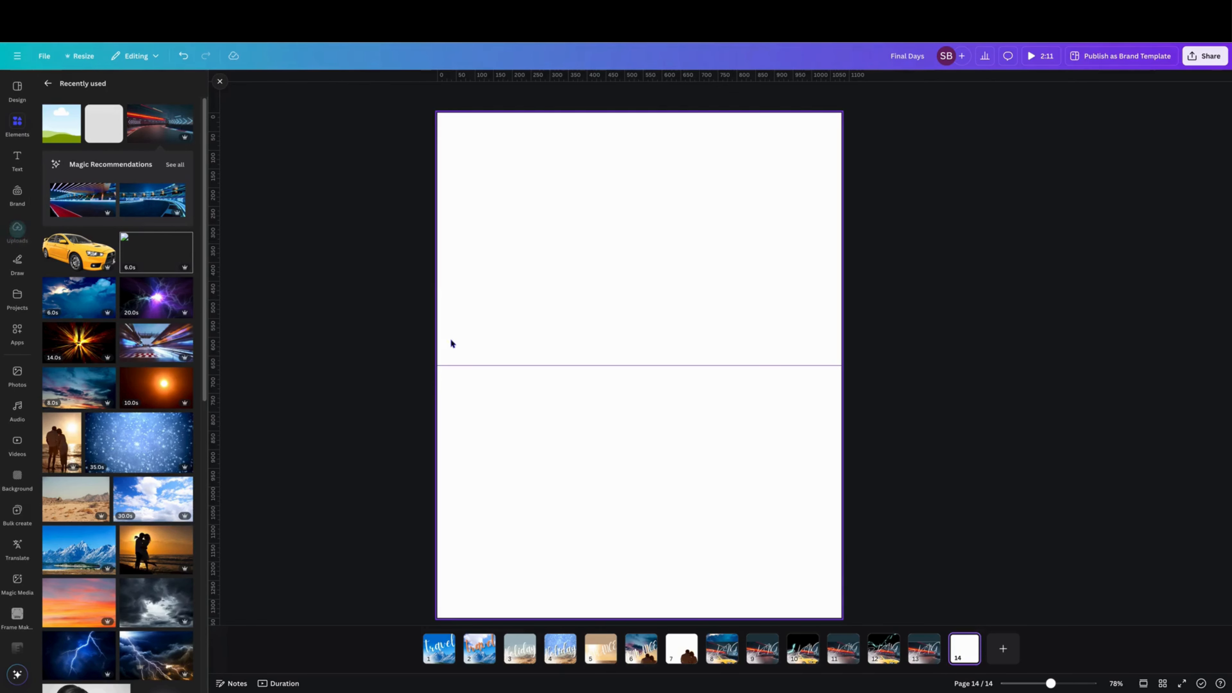
drag(478, 365, 500, 76)
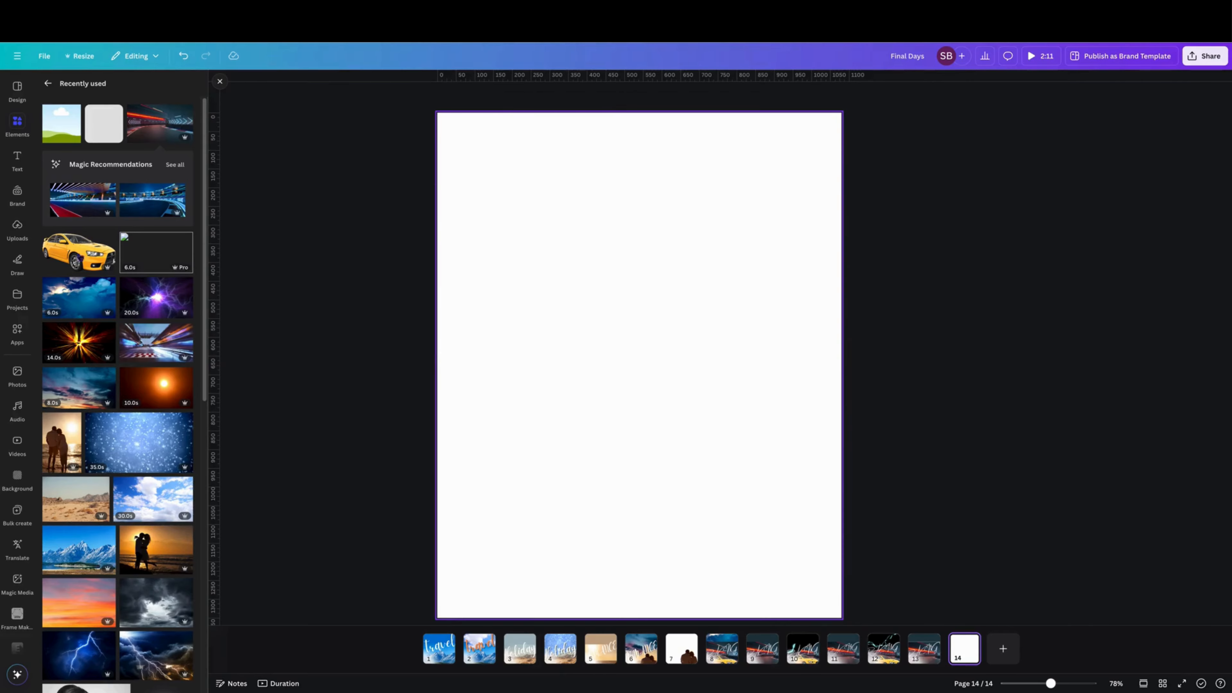
click(17, 228)
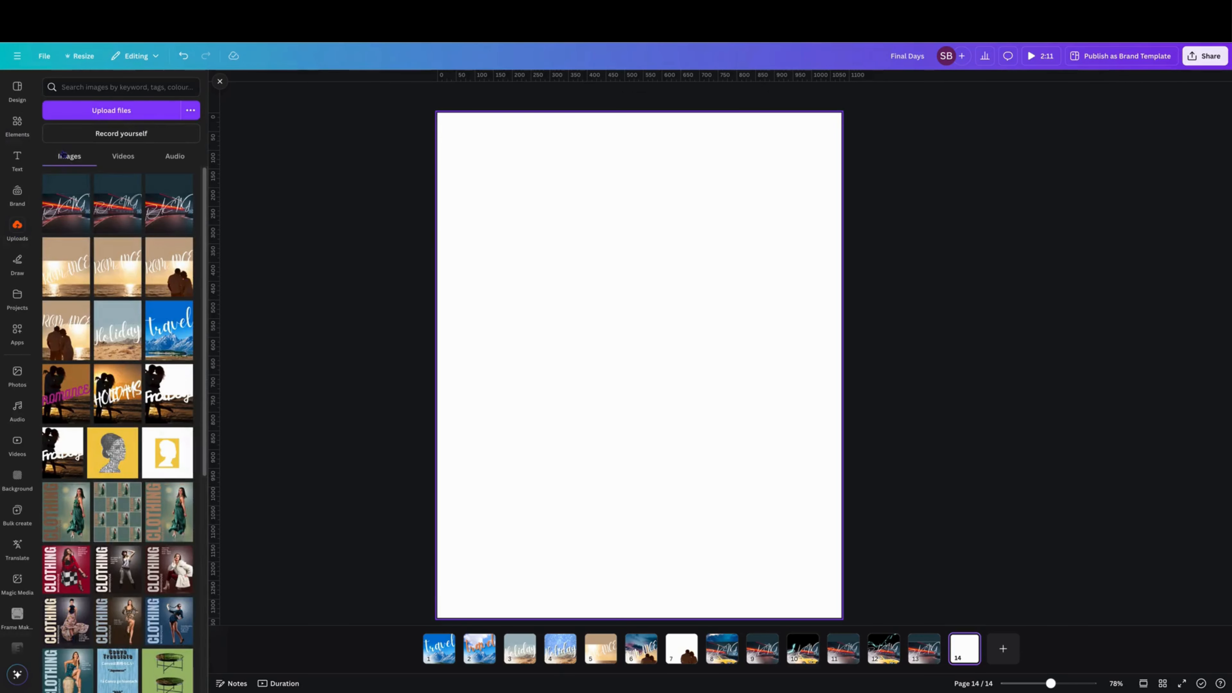
click(80, 181)
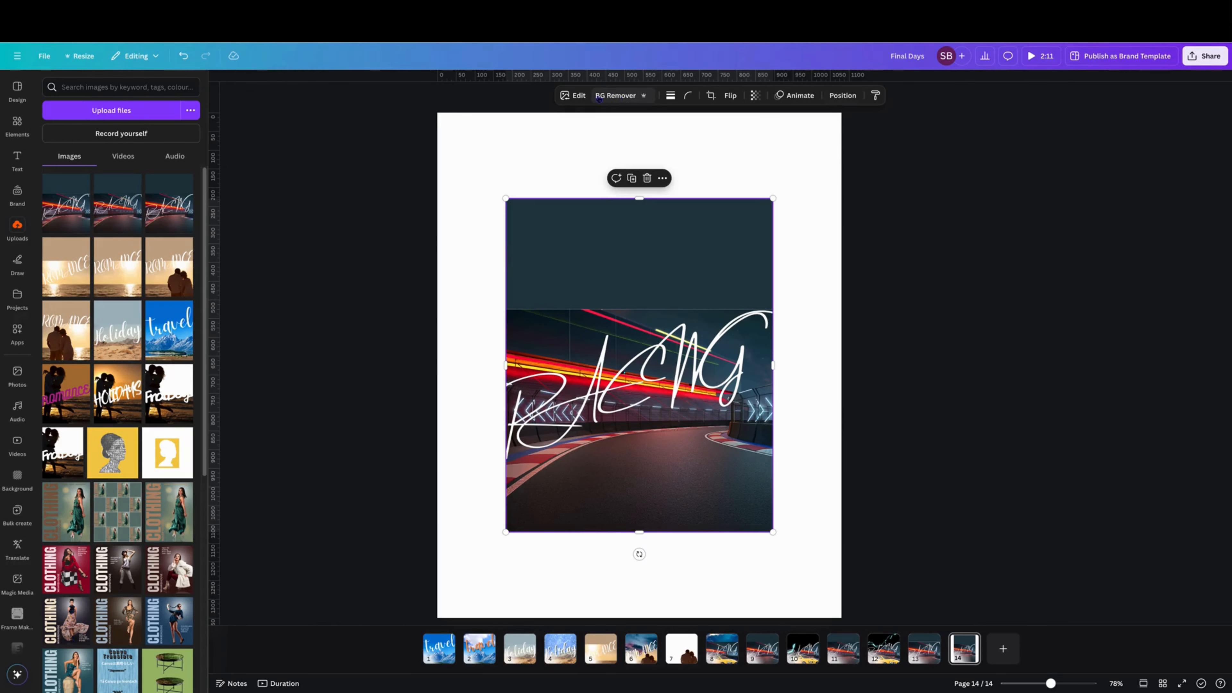
Step: Remove the placed image's background with BG Remover
click(572, 97)
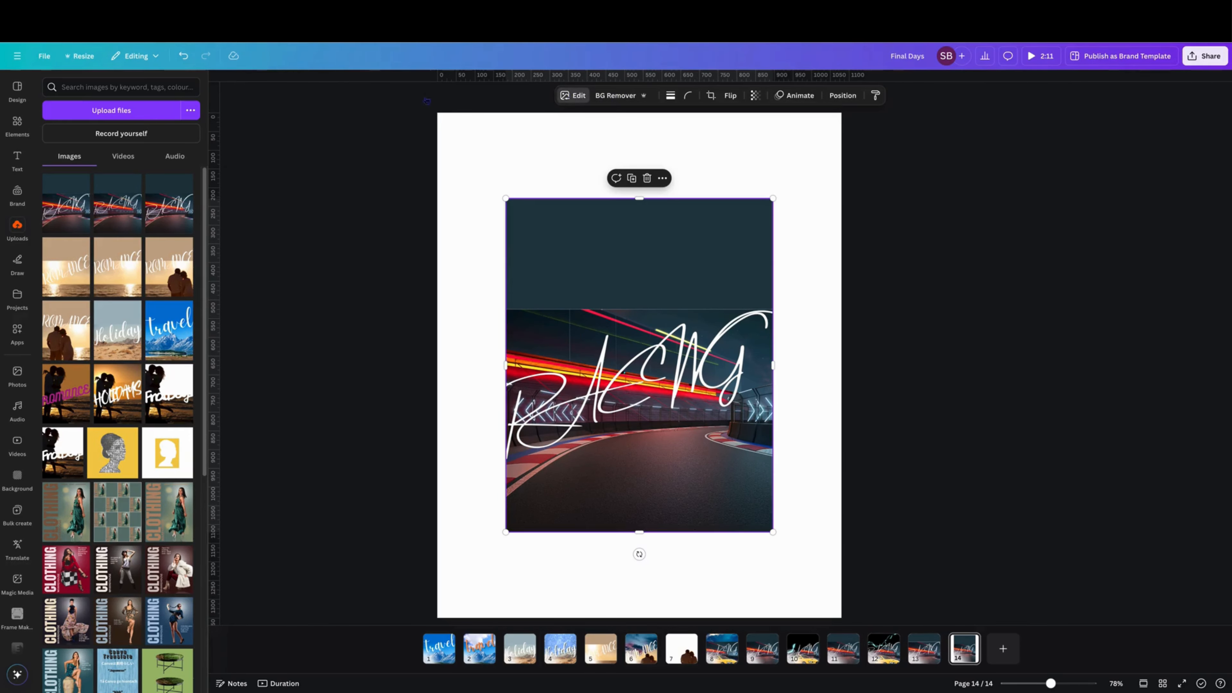
click(63, 174)
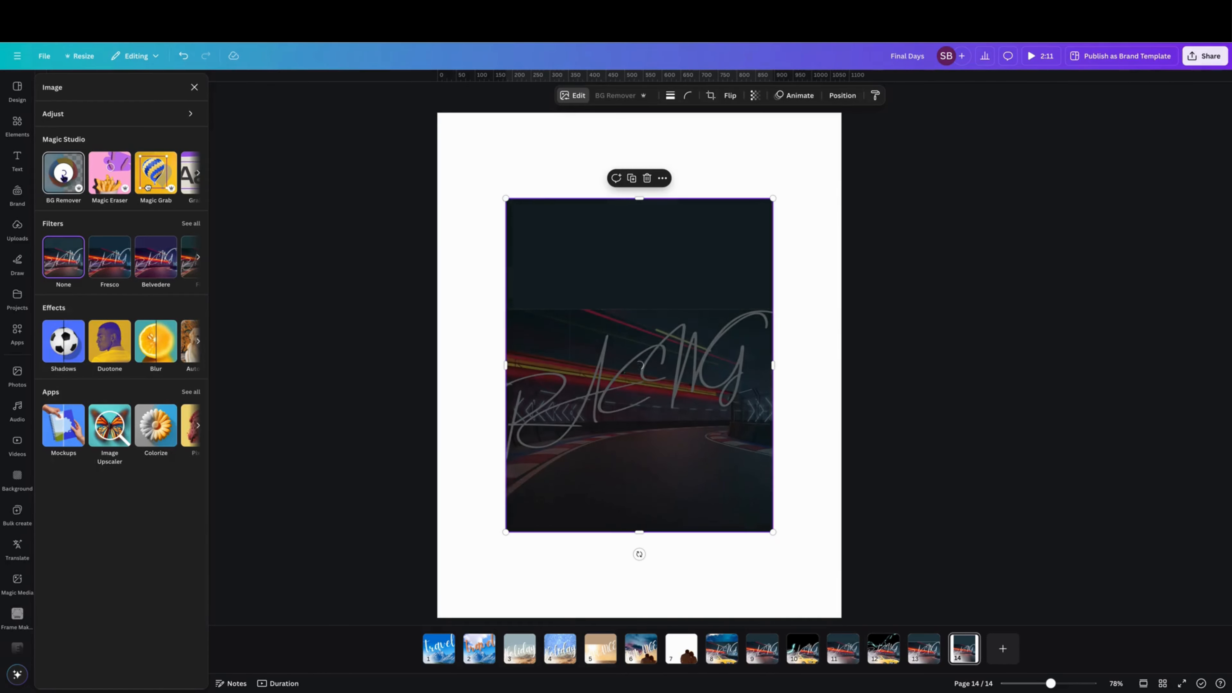
click(68, 179)
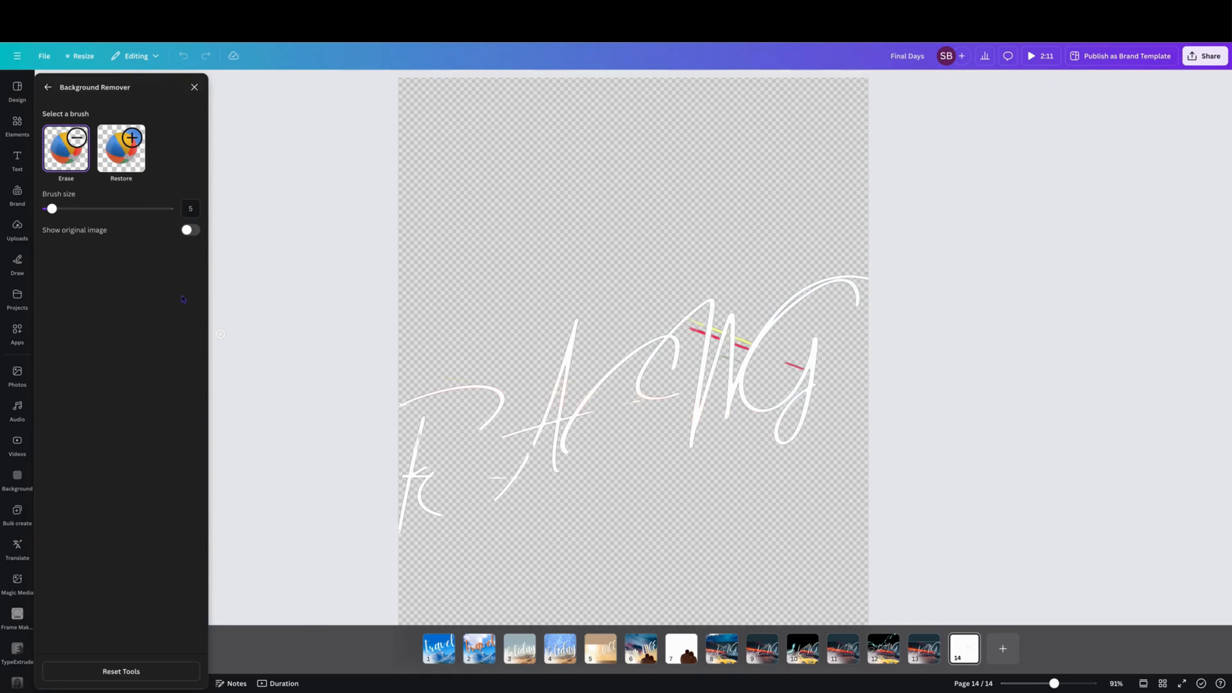
Step: With the original image shown, use the Restore brush at size 15 to paint back the lower-left track area
click(115, 155)
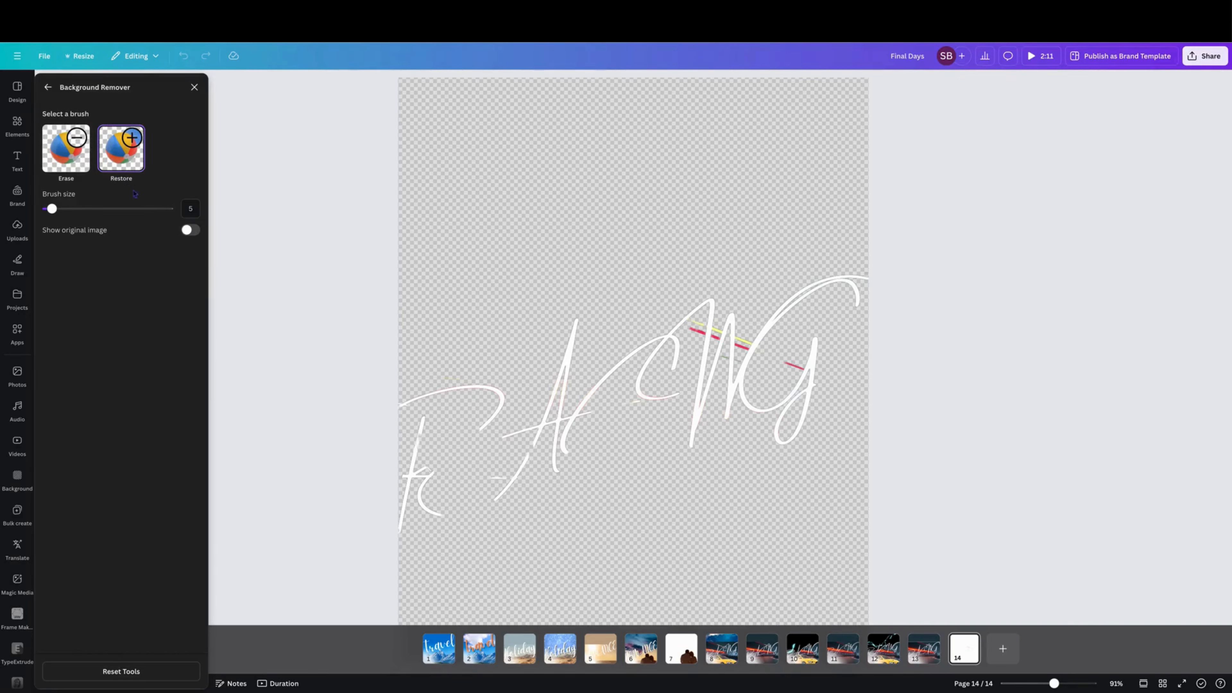
click(187, 231)
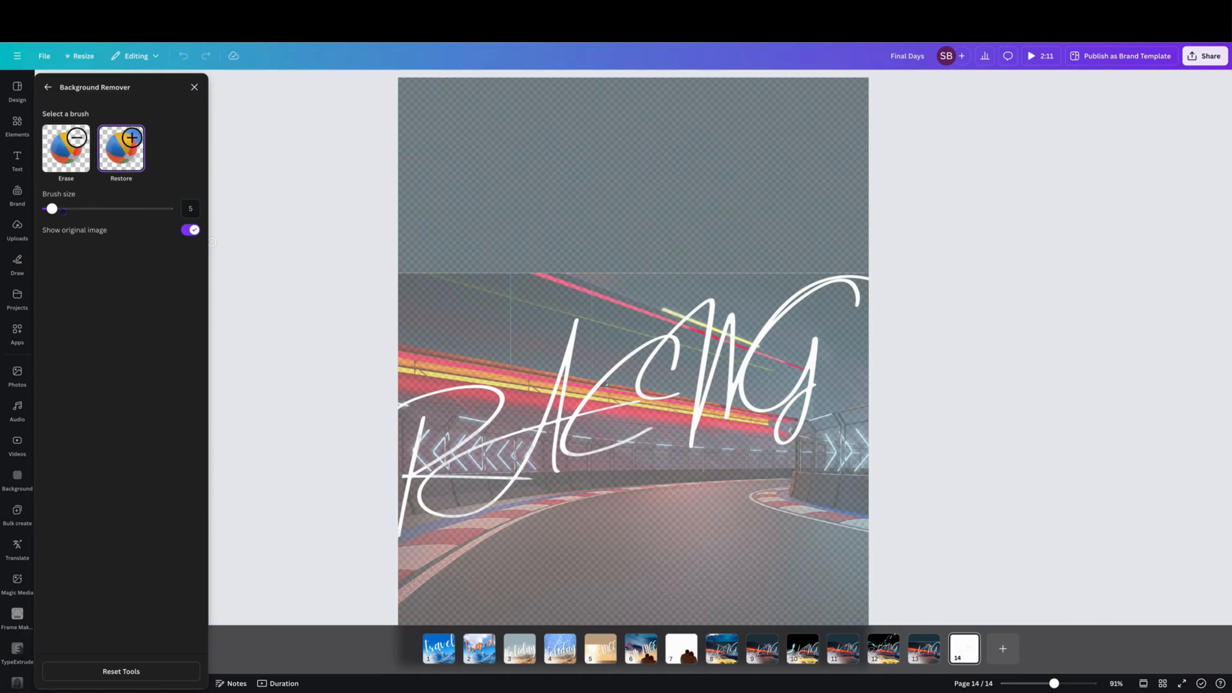
click(63, 210)
drag(406, 547, 424, 489)
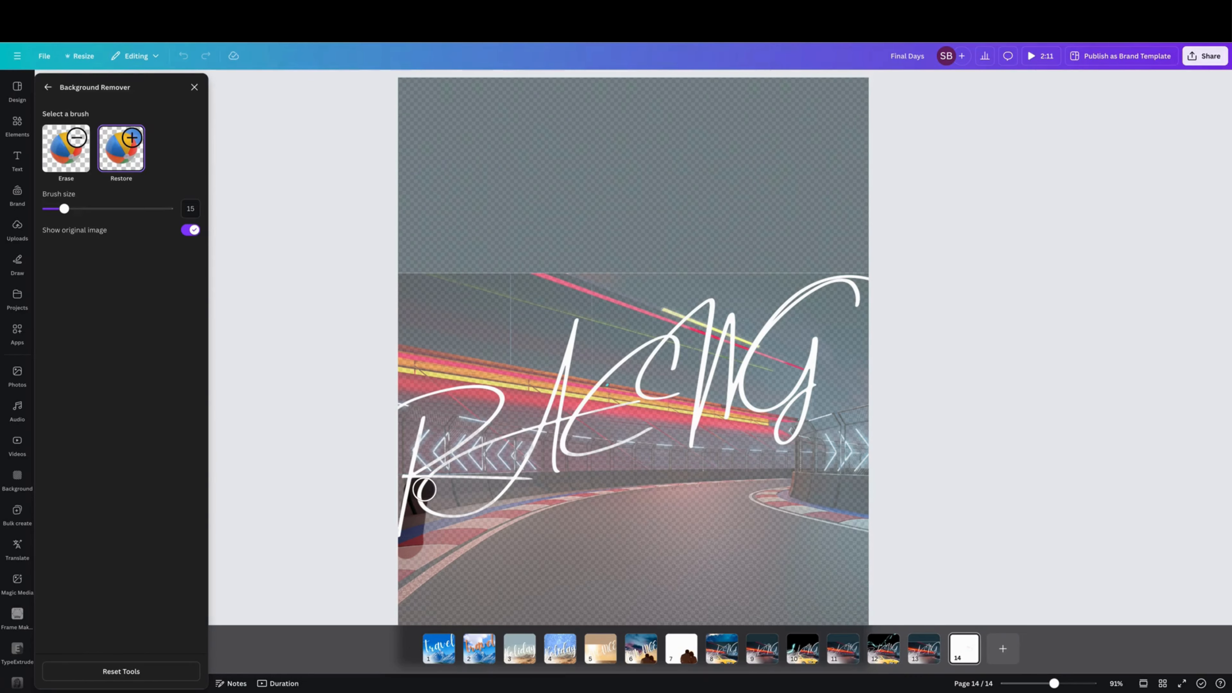
mouse_move(424, 489)
mouse_down()
mouse_move(509, 484)
mouse_move(541, 438)
mouse_move(514, 460)
mouse_move(537, 440)
mouse_move(423, 486)
mouse_move(444, 482)
mouse_up()
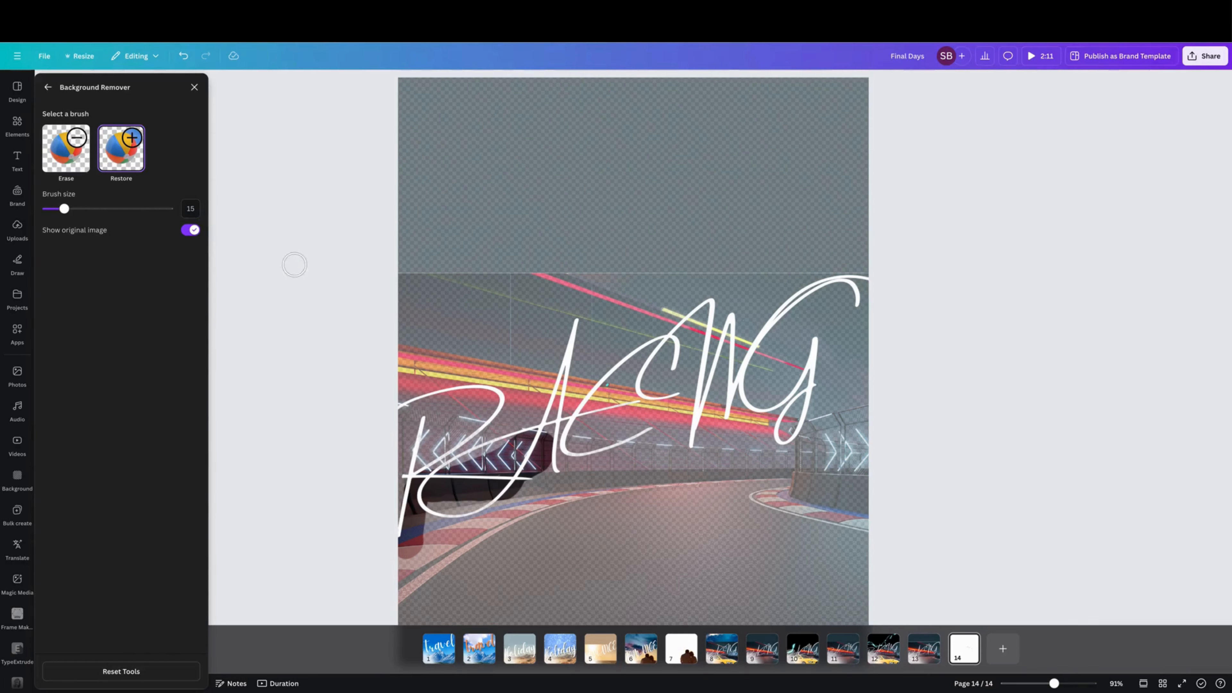
click(82, 147)
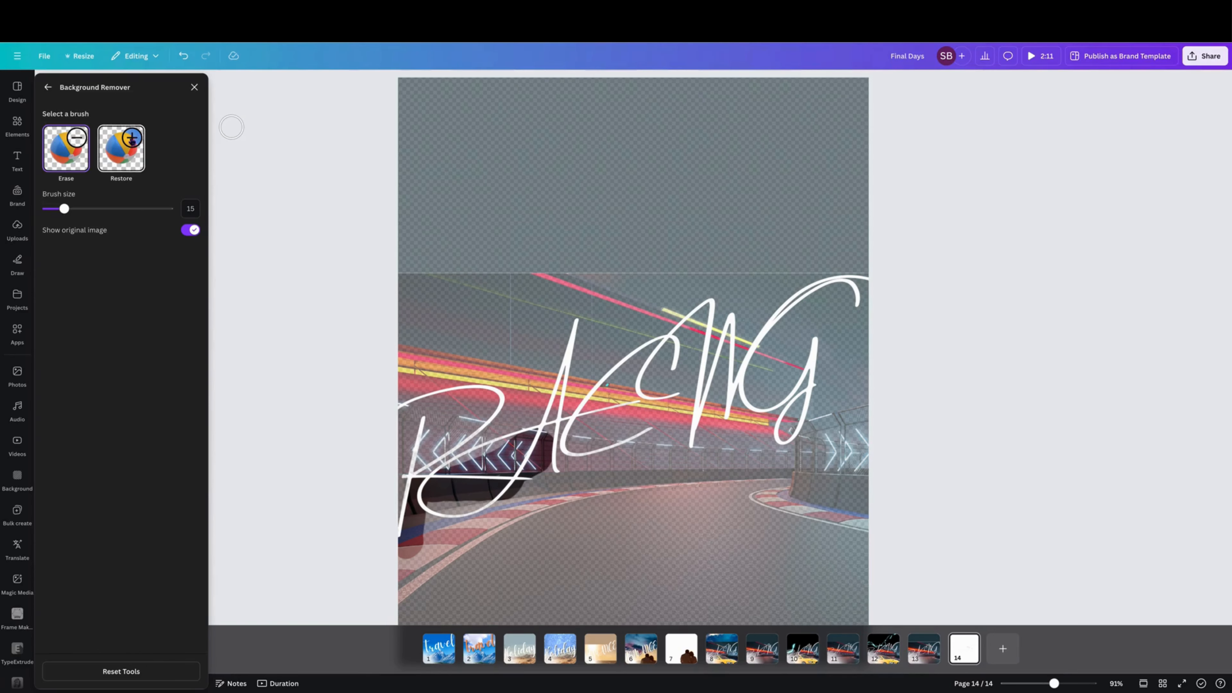
click(131, 142)
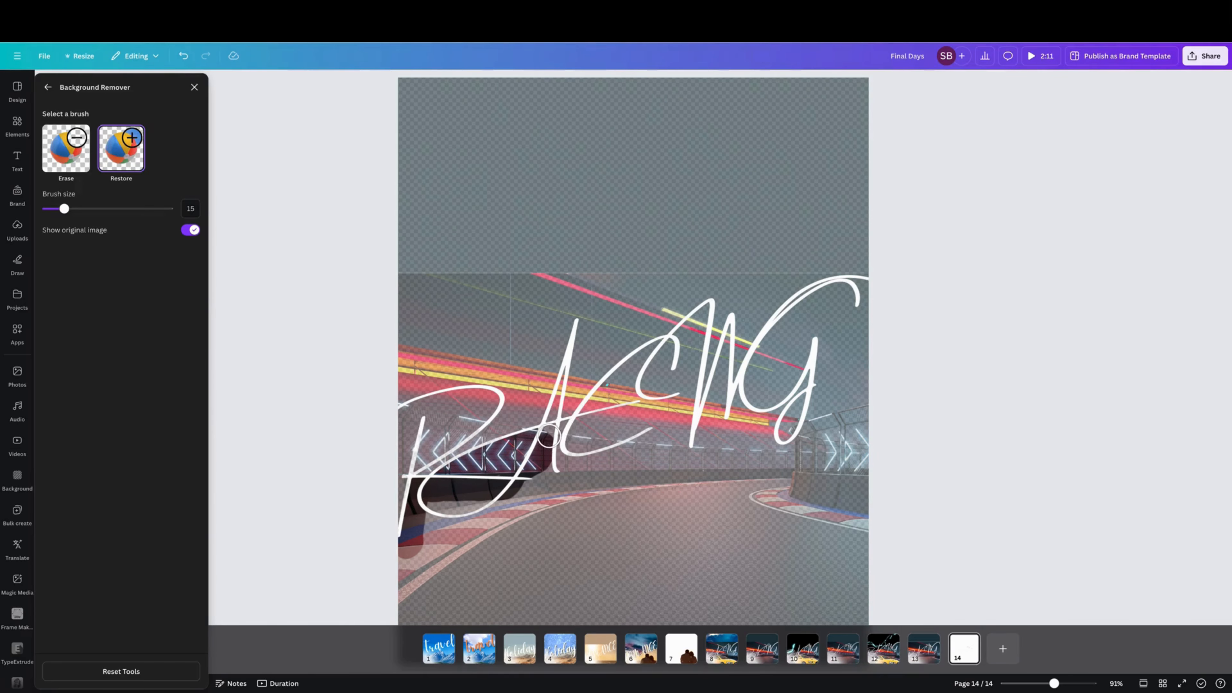
drag(555, 433, 578, 429)
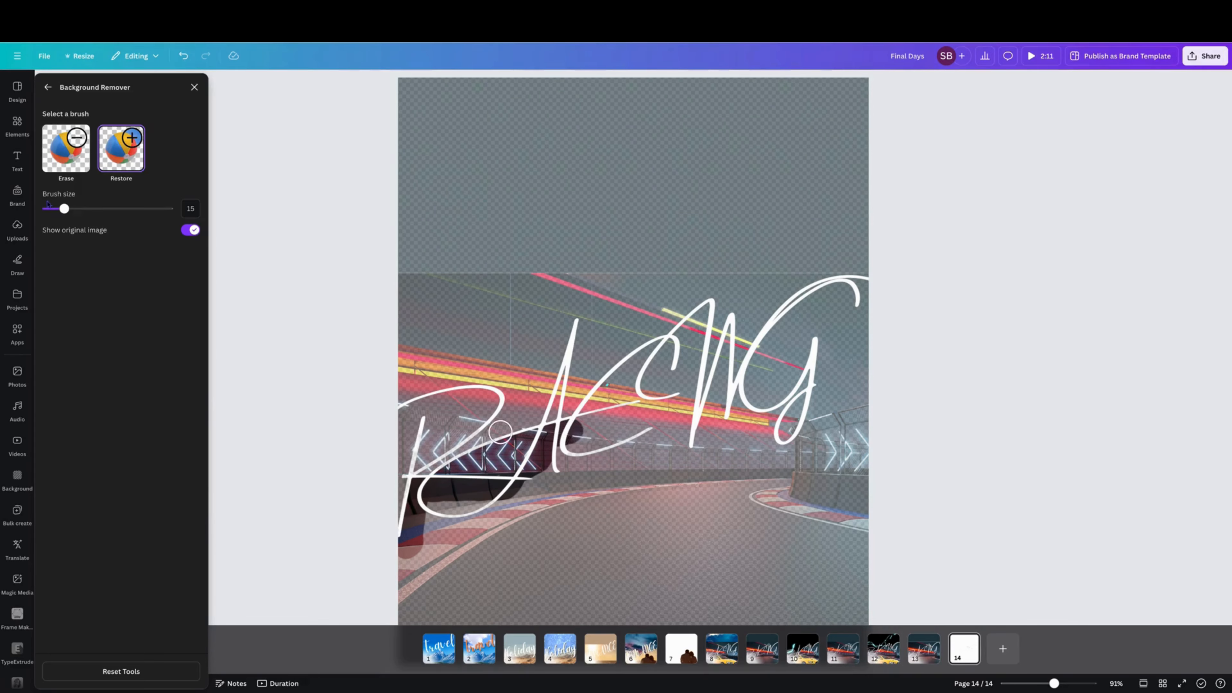
Step: Restore the dark area behind the heading's middle letters, switching the brush size between 20 and 8
drag(64, 209, 57, 215)
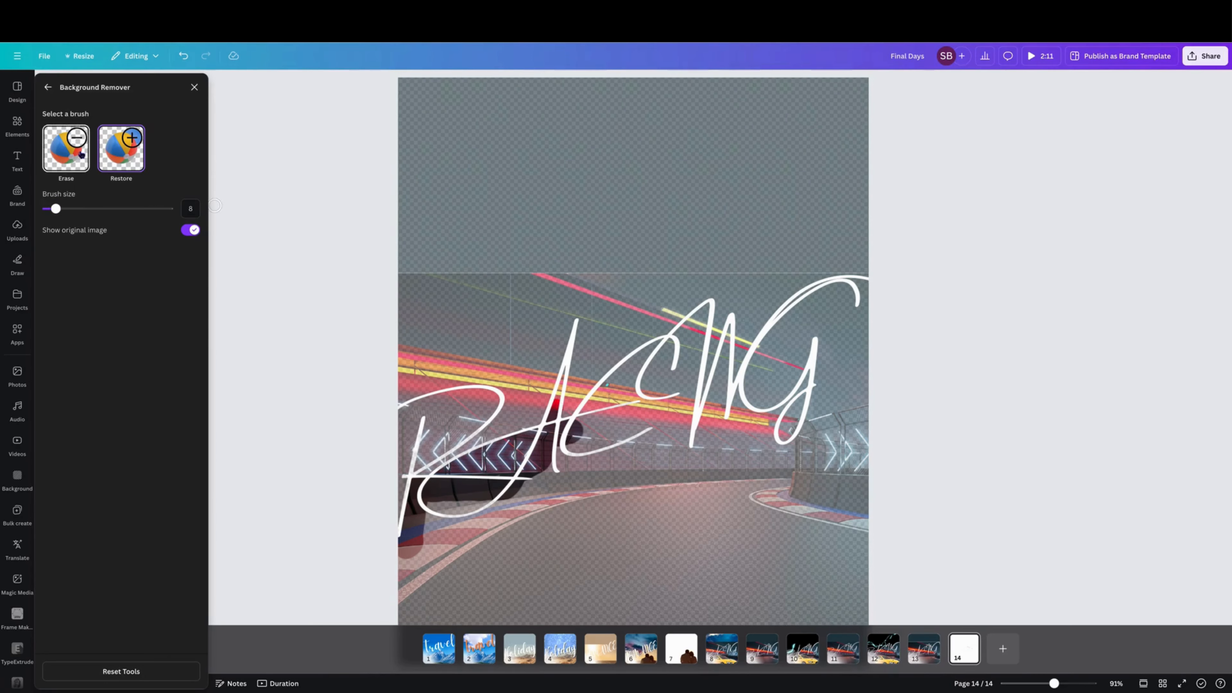
drag(56, 210, 50, 209)
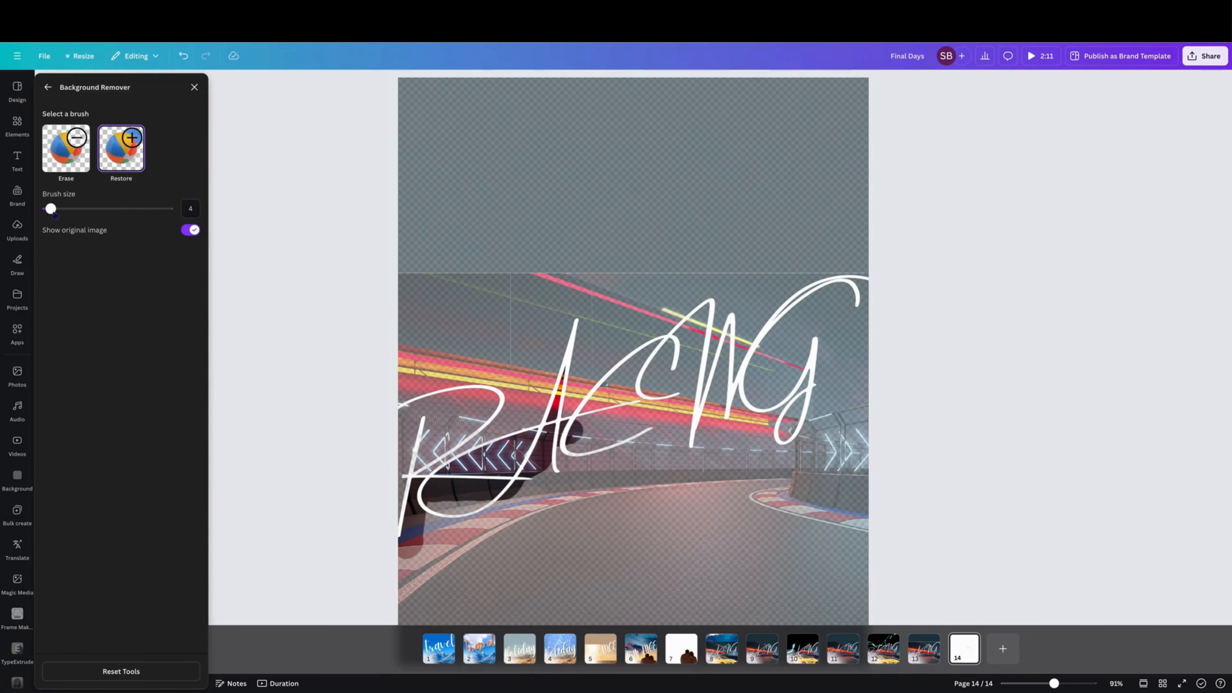
drag(51, 209, 70, 208)
click(589, 424)
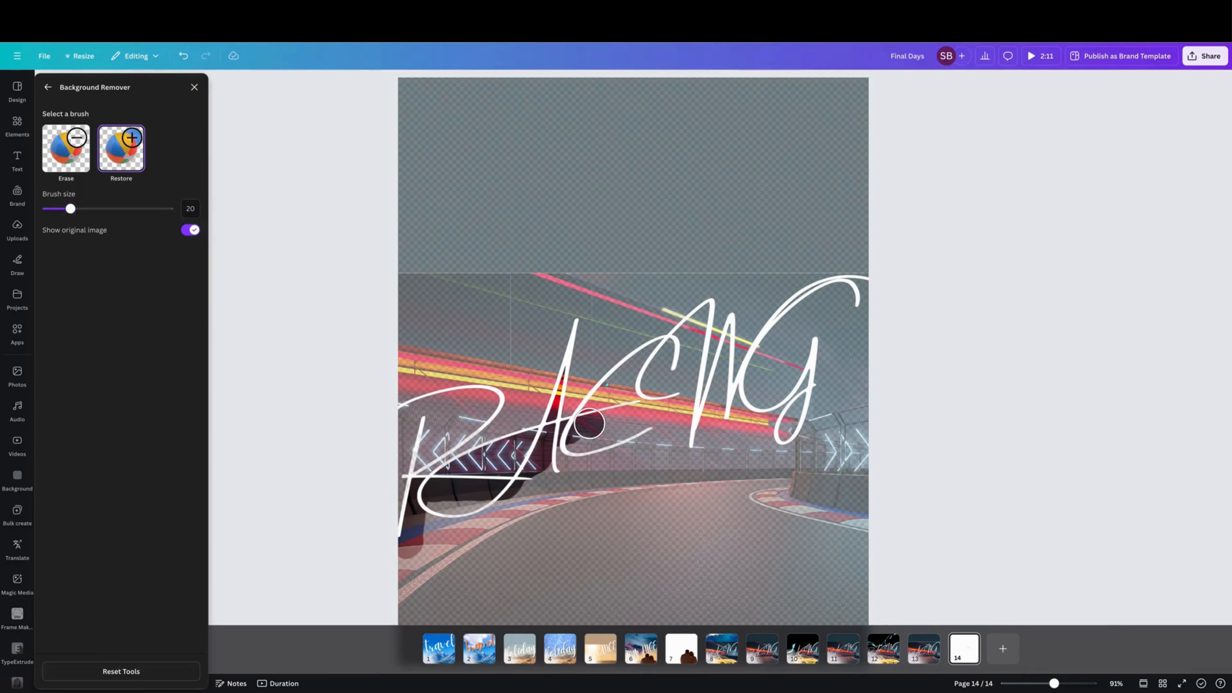
drag(589, 424, 698, 331)
right_click(669, 352)
click(669, 352)
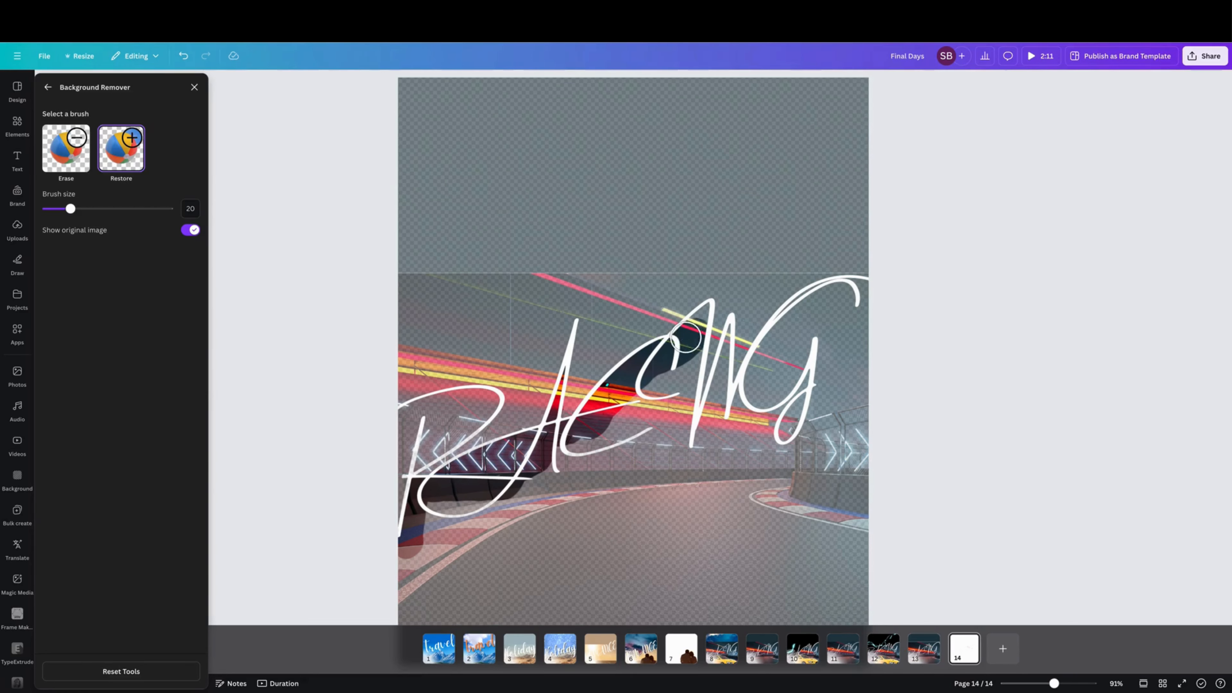
drag(71, 208, 56, 209)
mouse_move(694, 319)
mouse_down()
mouse_move(704, 311)
mouse_move(687, 450)
mouse_move(727, 343)
mouse_up()
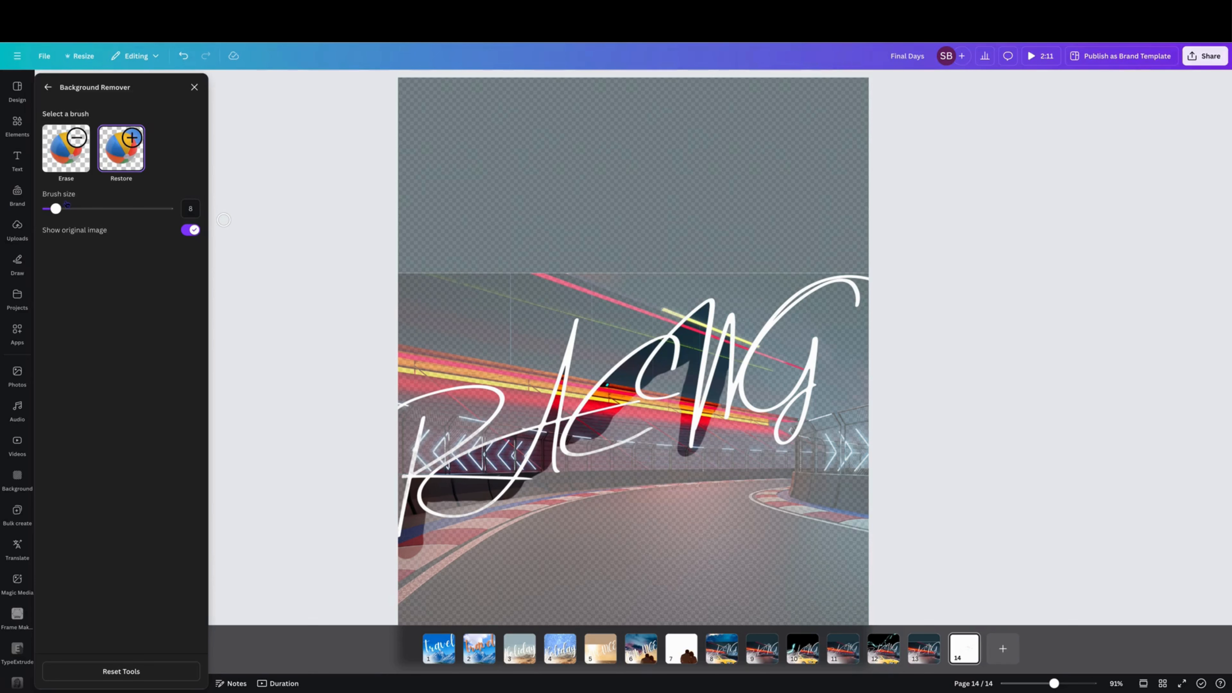
Step: Restore the rest of the track photo, enlarging the brush to size 74, then close the background remover
drag(56, 209, 52, 209)
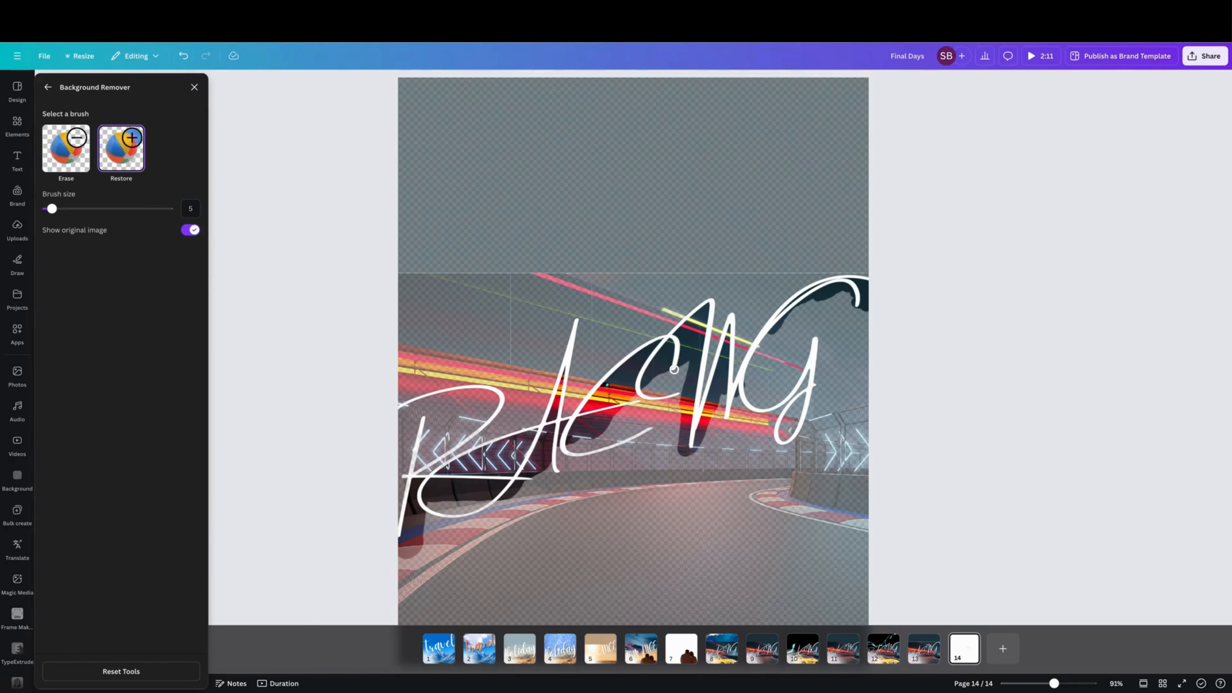
drag(52, 209, 70, 209)
mouse_move(650, 385)
mouse_down()
mouse_move(677, 366)
mouse_move(673, 411)
mouse_move(628, 418)
mouse_move(560, 461)
mouse_move(643, 431)
mouse_move(614, 434)
mouse_move(601, 439)
mouse_move(694, 438)
mouse_move(759, 372)
mouse_up()
mouse_move(762, 368)
mouse_down()
mouse_move(824, 304)
mouse_move(873, 303)
mouse_move(827, 323)
mouse_move(859, 327)
mouse_move(811, 345)
mouse_move(757, 409)
mouse_move(840, 344)
mouse_move(870, 340)
mouse_move(793, 394)
mouse_move(883, 379)
mouse_move(814, 394)
mouse_move(763, 446)
mouse_move(822, 431)
mouse_move(877, 393)
mouse_move(719, 442)
mouse_move(742, 422)
mouse_move(727, 419)
mouse_move(806, 436)
mouse_move(796, 444)
mouse_move(552, 476)
mouse_move(436, 508)
mouse_move(396, 561)
mouse_up()
drag(70, 208, 139, 230)
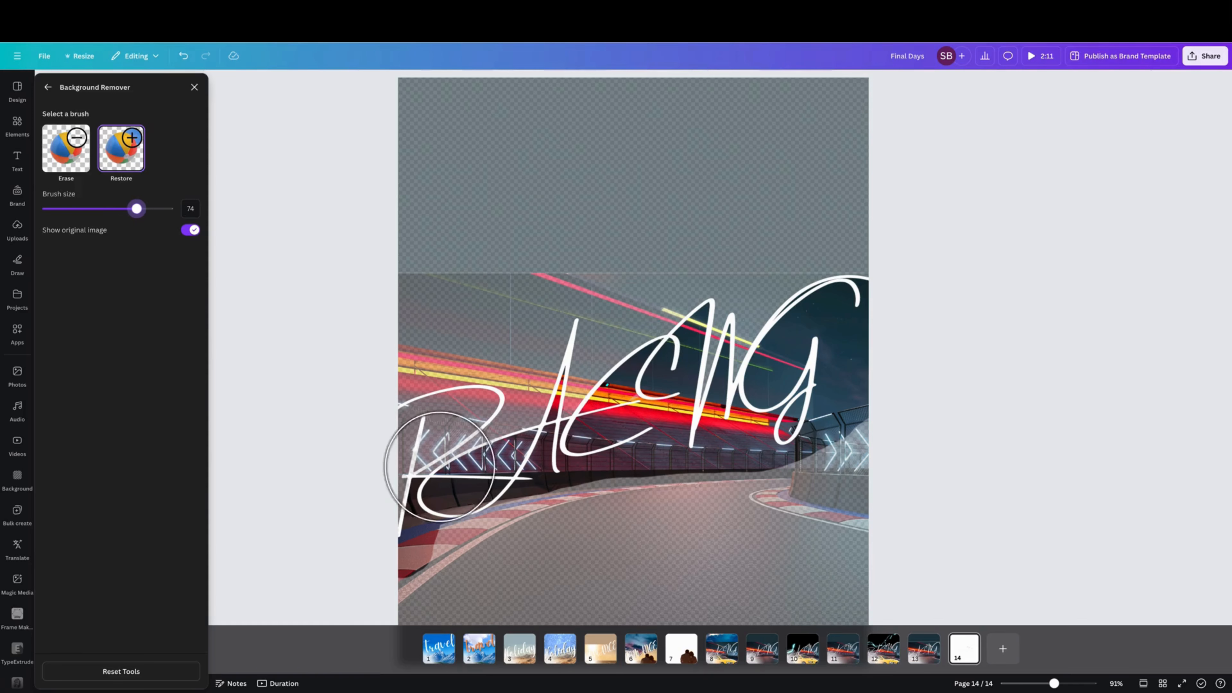
mouse_move(515, 550)
mouse_down()
mouse_move(419, 611)
mouse_move(564, 521)
mouse_move(787, 483)
mouse_move(857, 456)
mouse_move(882, 417)
mouse_move(853, 540)
mouse_move(561, 622)
mouse_up()
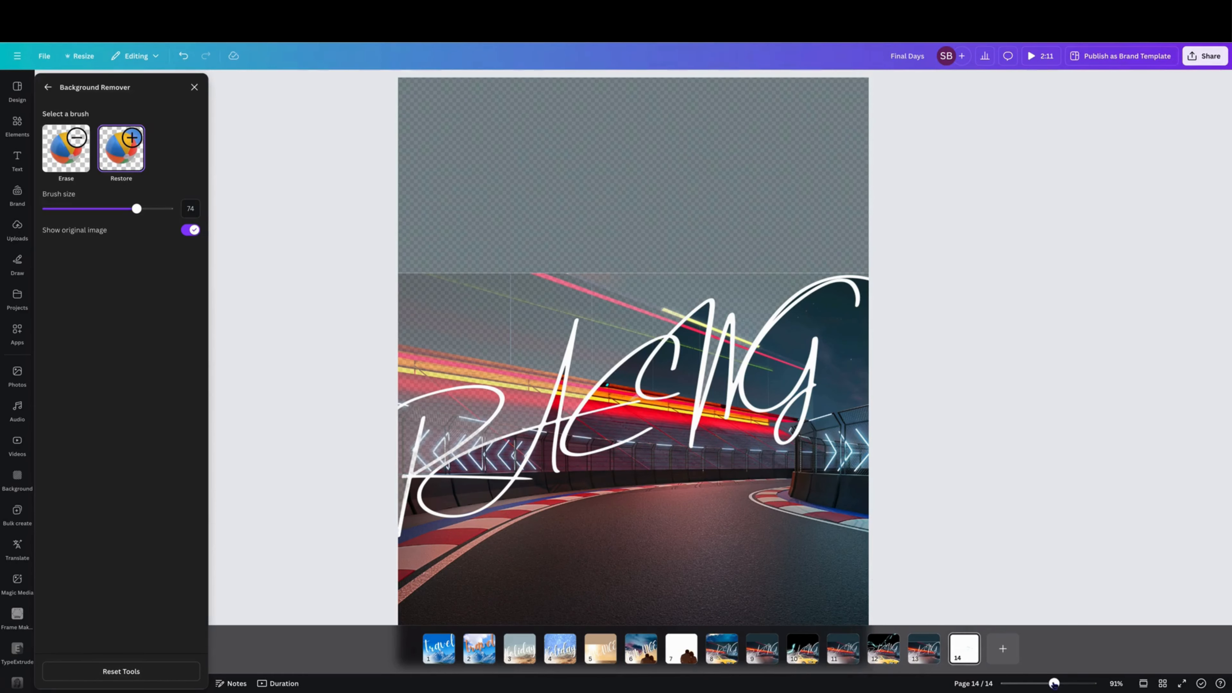
drag(1054, 684, 1042, 683)
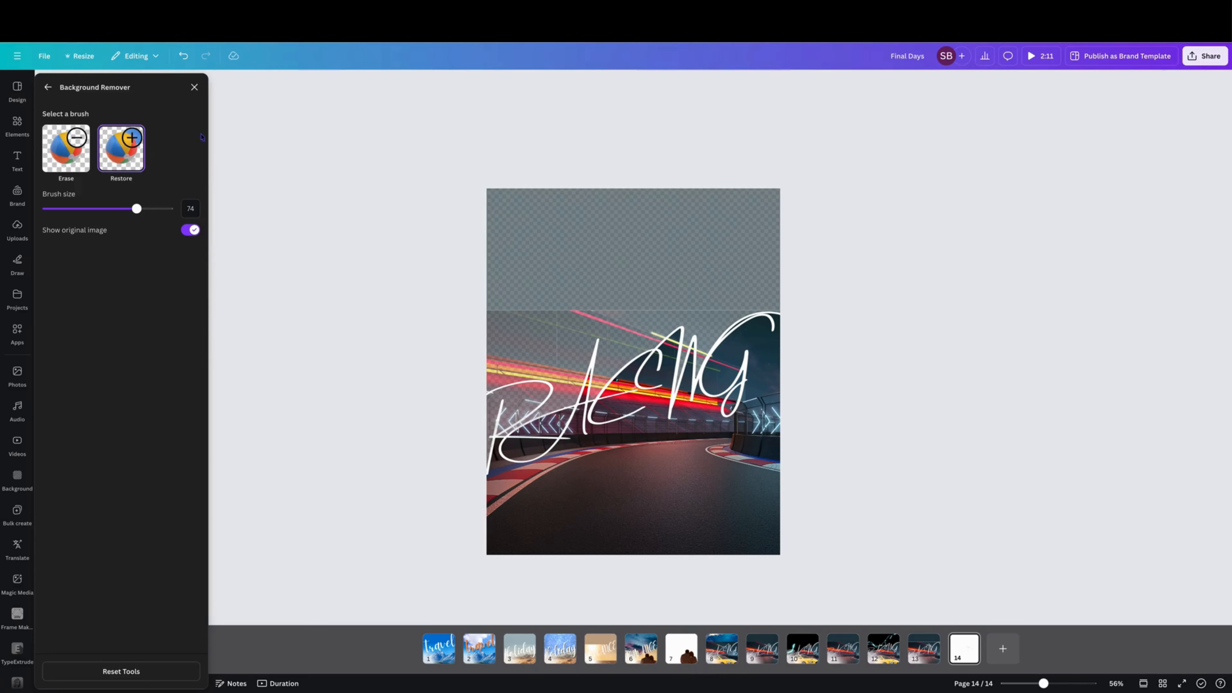
click(195, 87)
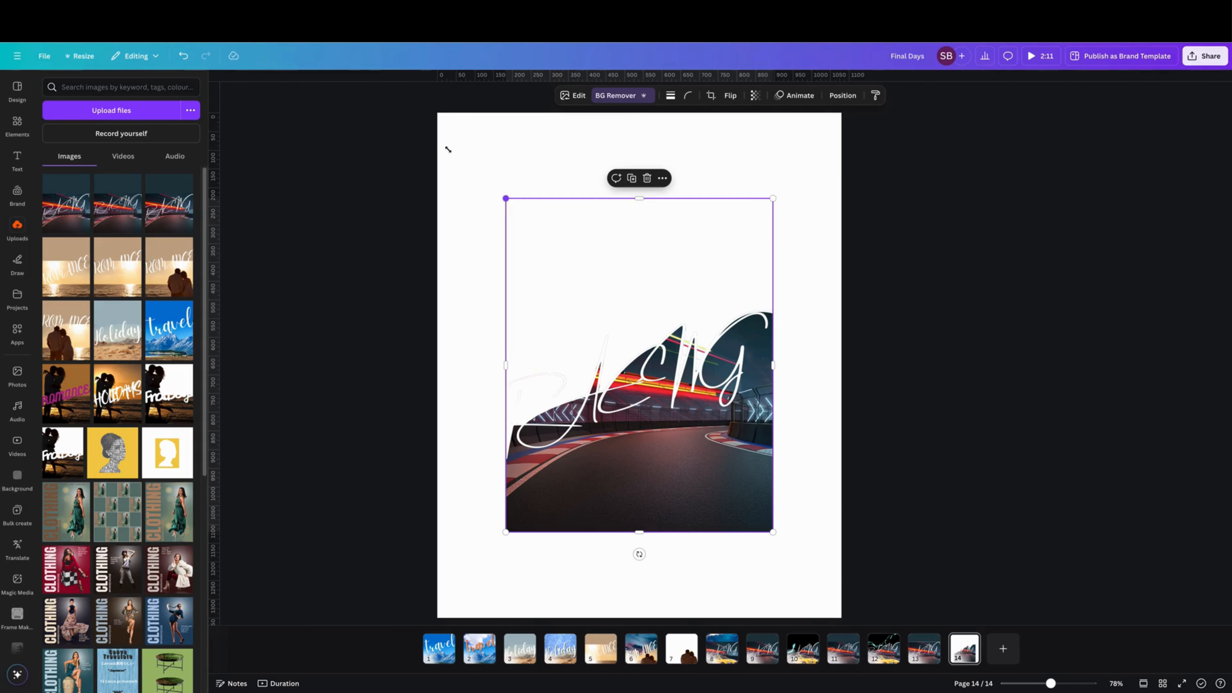
Step: Move the image to the page's top-left corner and stretch it to fill the whole page
drag(448, 150, 436, 113)
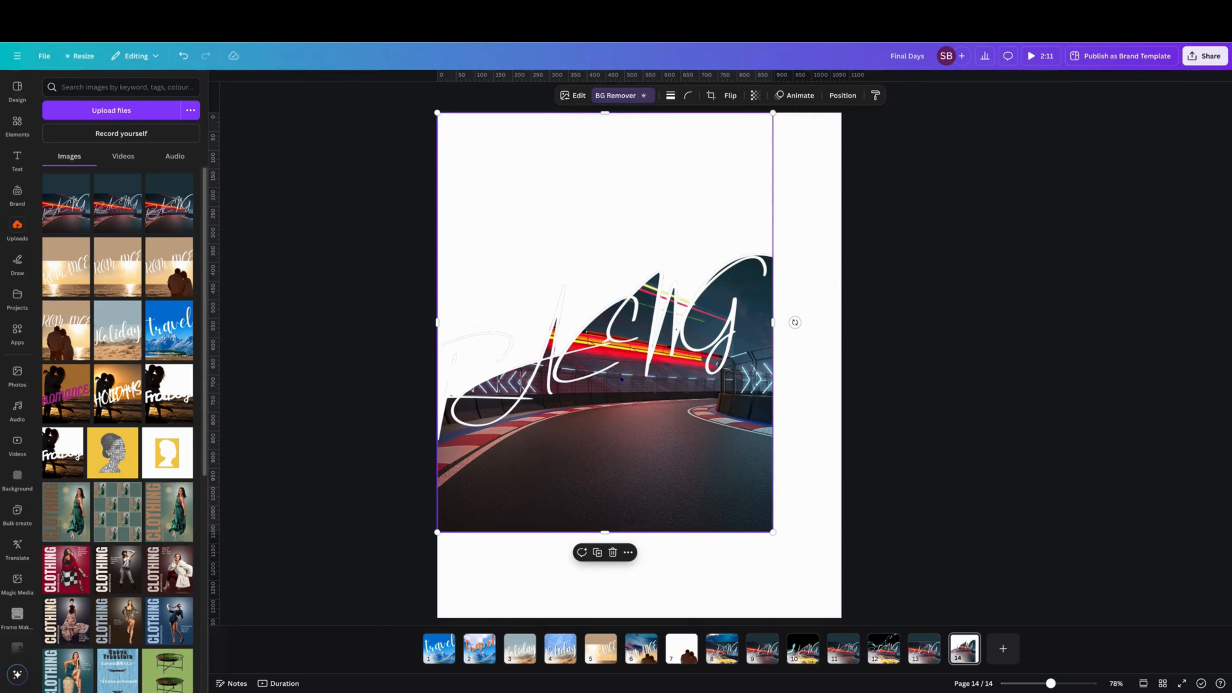
drag(764, 532, 841, 618)
Step: Add the sky-and-hills illustration from recently used elements and shorten it to cover the page above the road
click(17, 124)
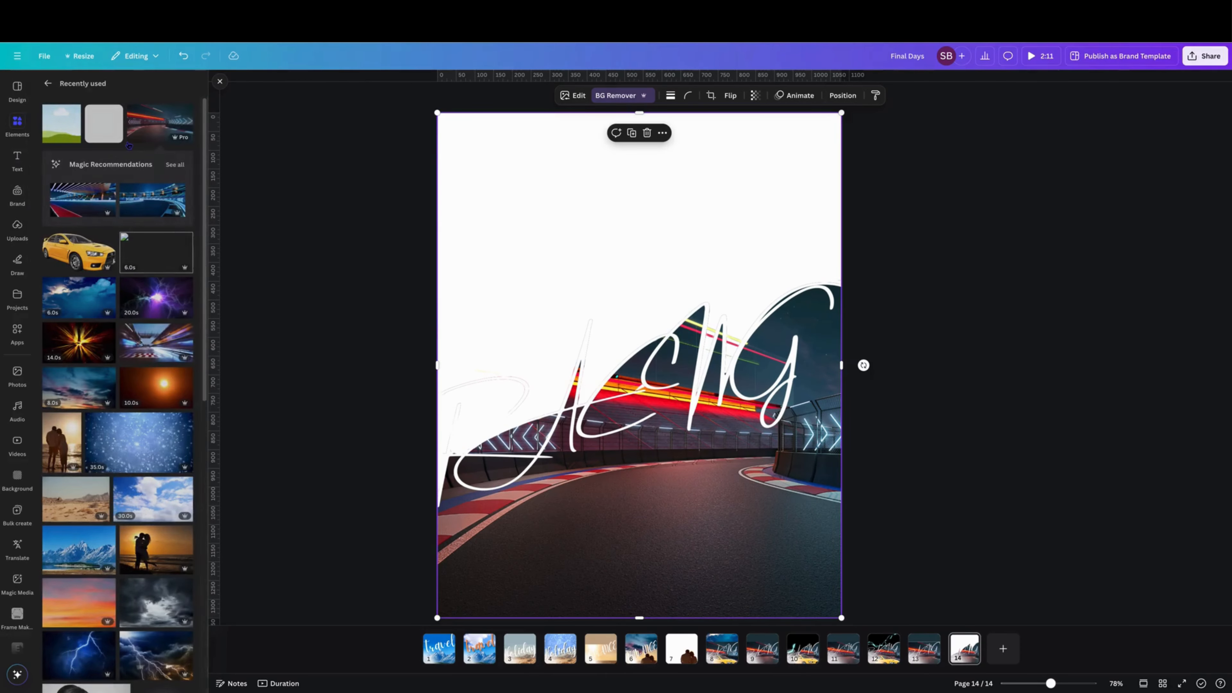
click(70, 138)
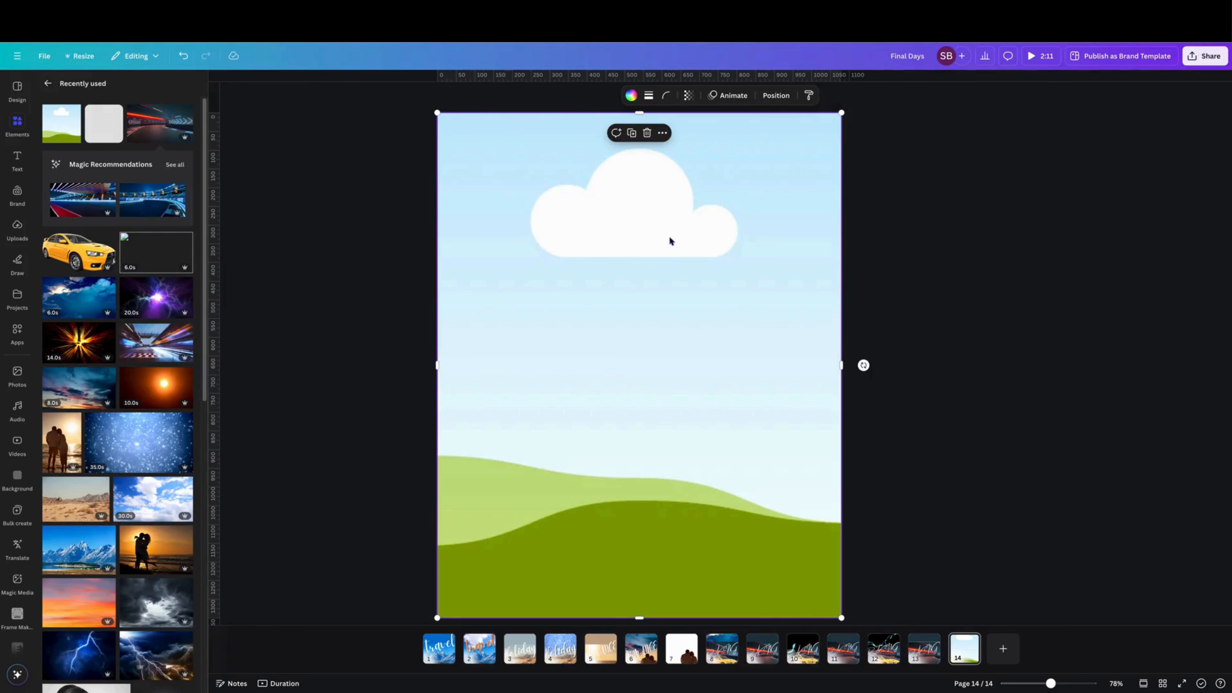
drag(639, 618, 611, 512)
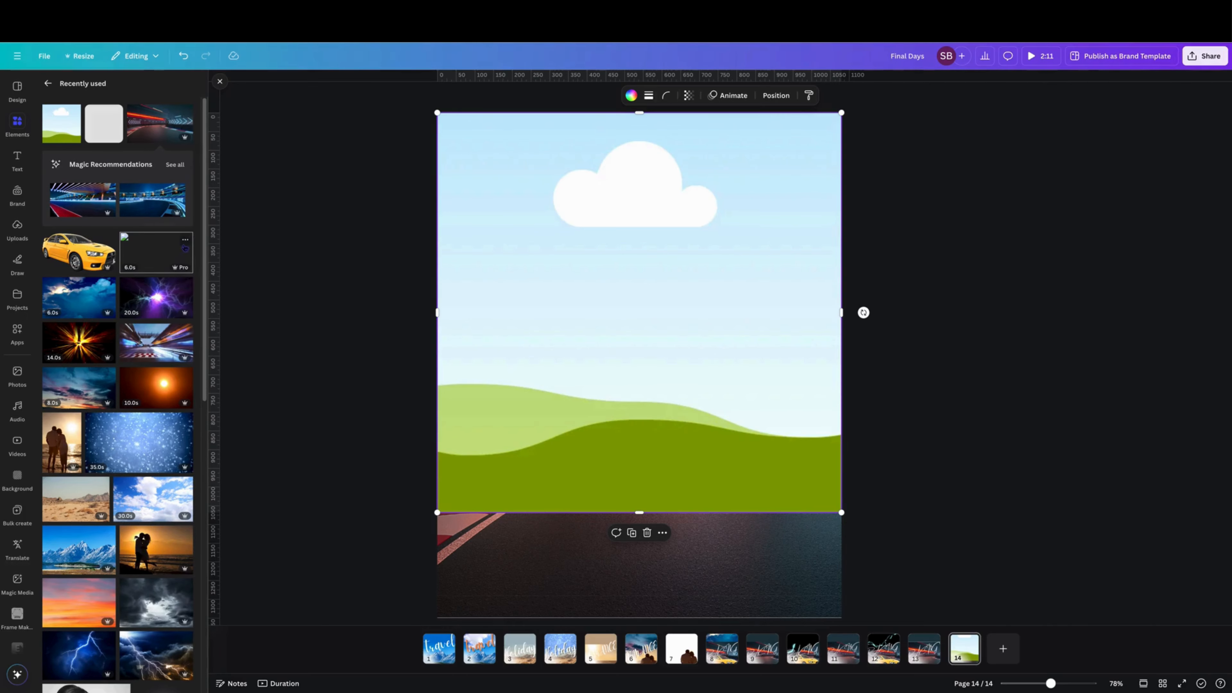
Step: Add the neon light-streak video from recently used elements to the page's upper area and send it behind the track photo
click(185, 240)
click(160, 260)
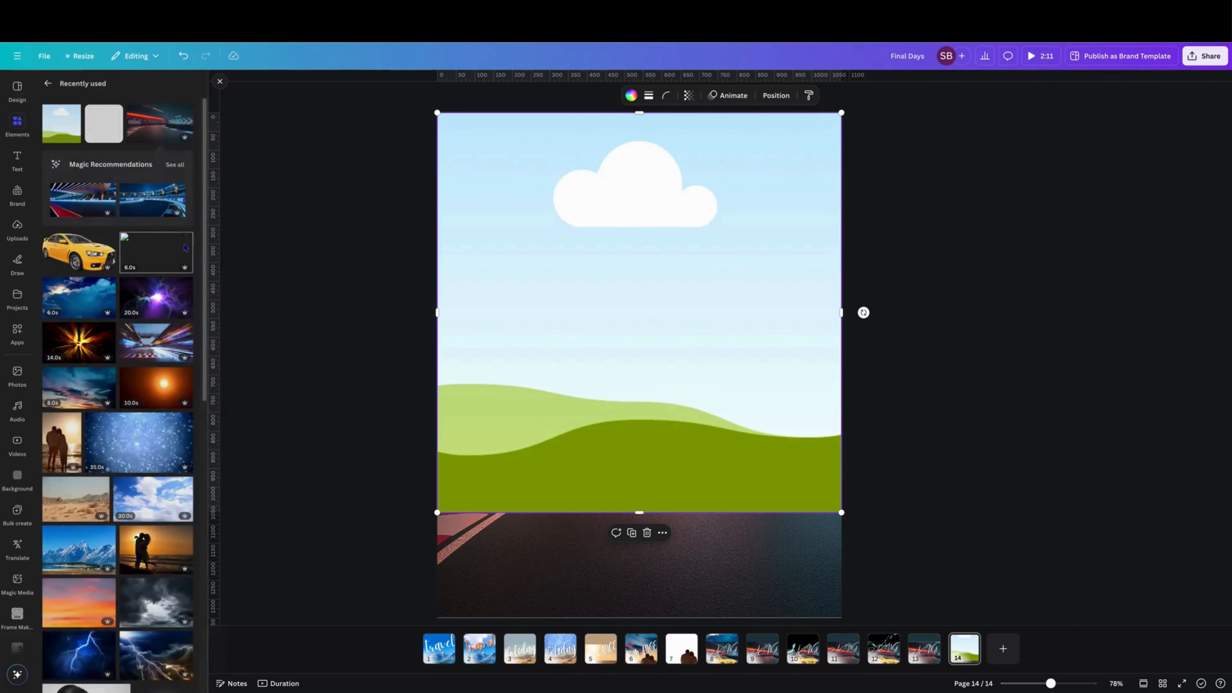
click(160, 260)
drag(630, 351, 596, 297)
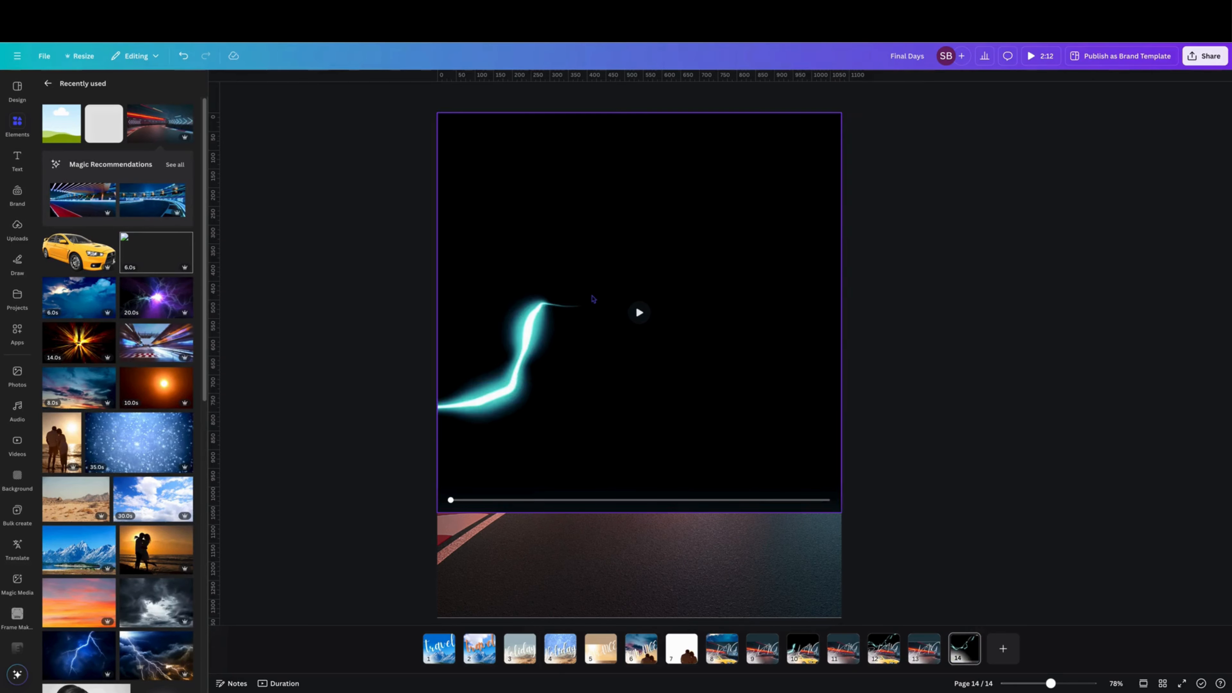
right_click(563, 212)
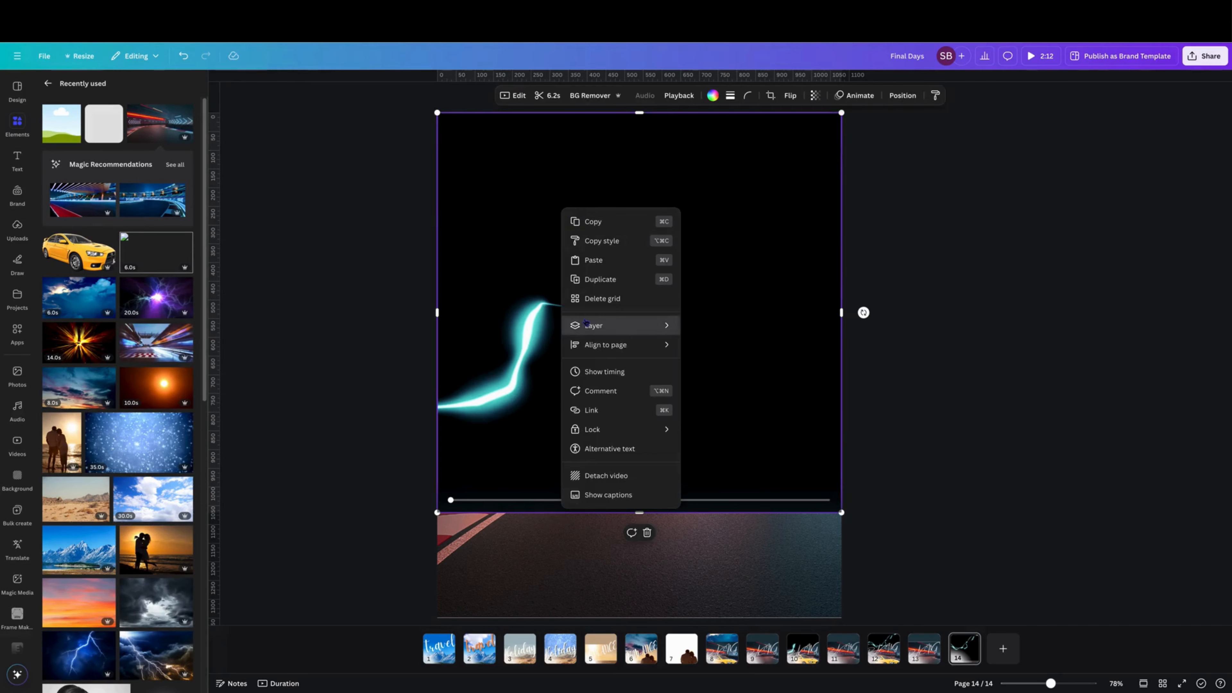
mouse_move(621, 324)
click(739, 384)
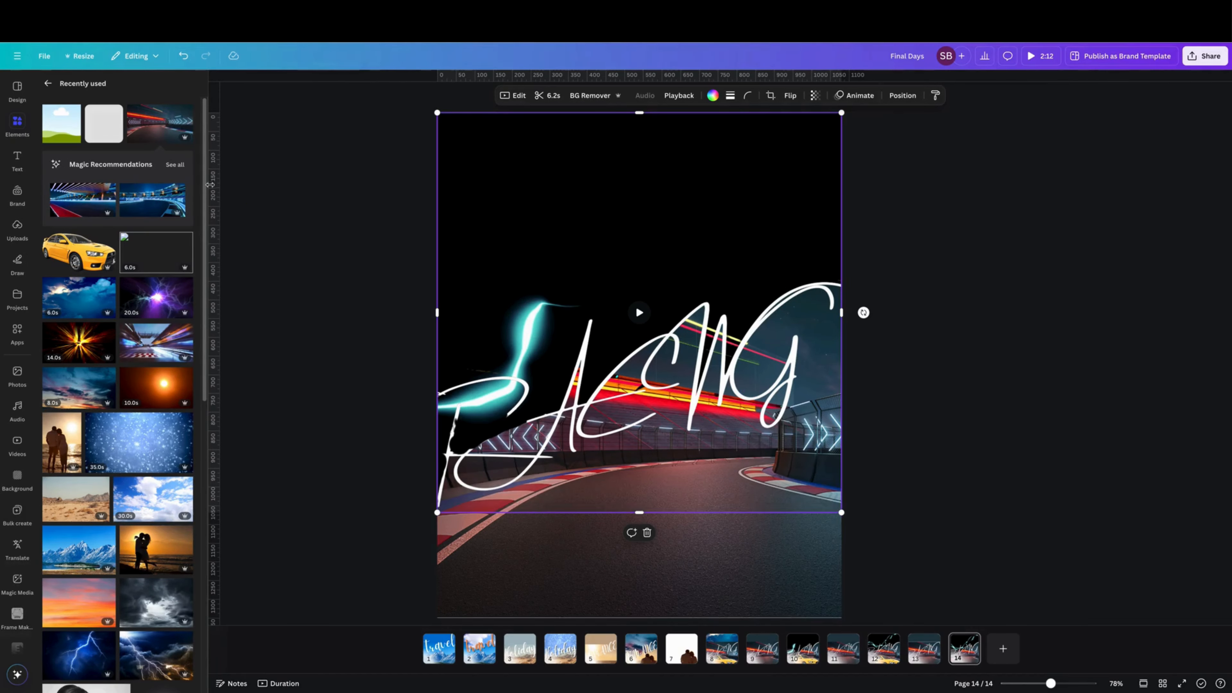
Step: Copy the RACING heading from page 13 and paste it onto page 14
click(924, 648)
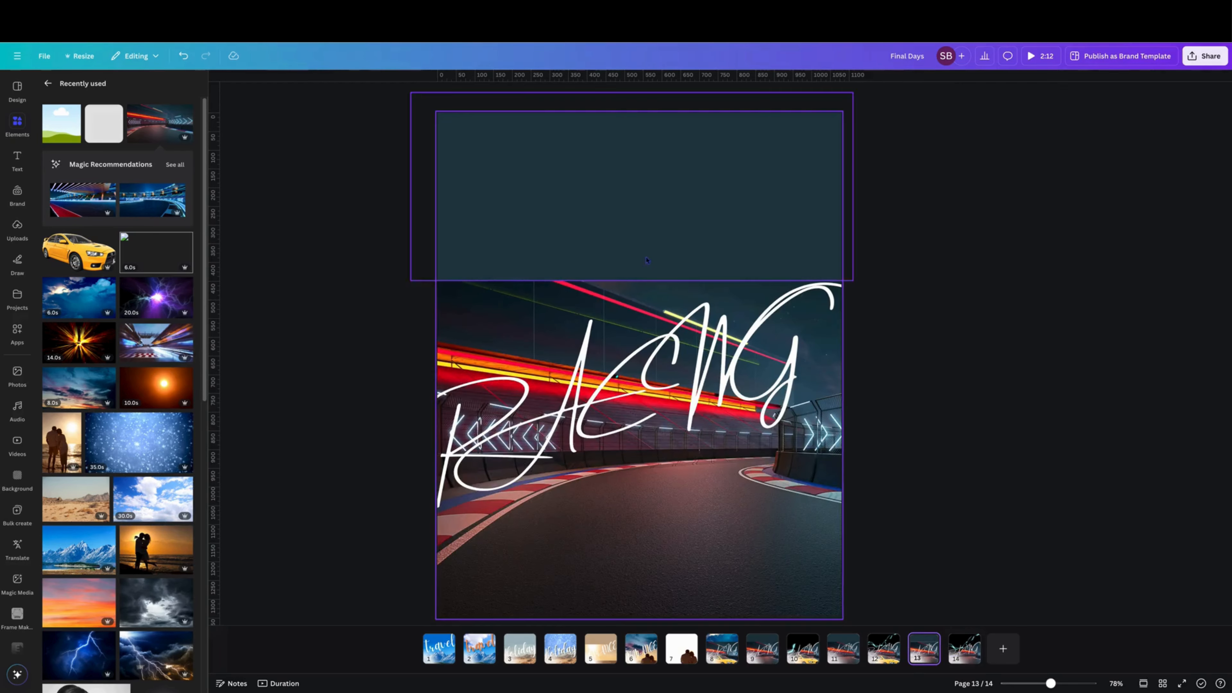
click(625, 426)
right_click(635, 379)
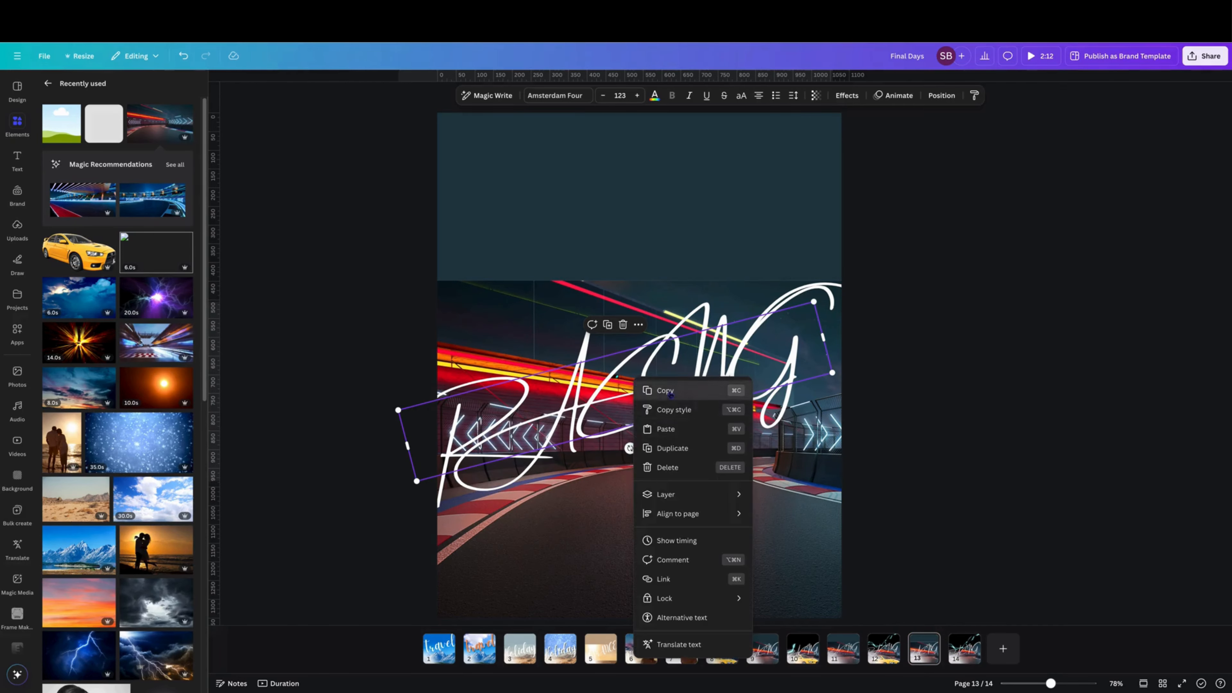
click(665, 391)
click(964, 650)
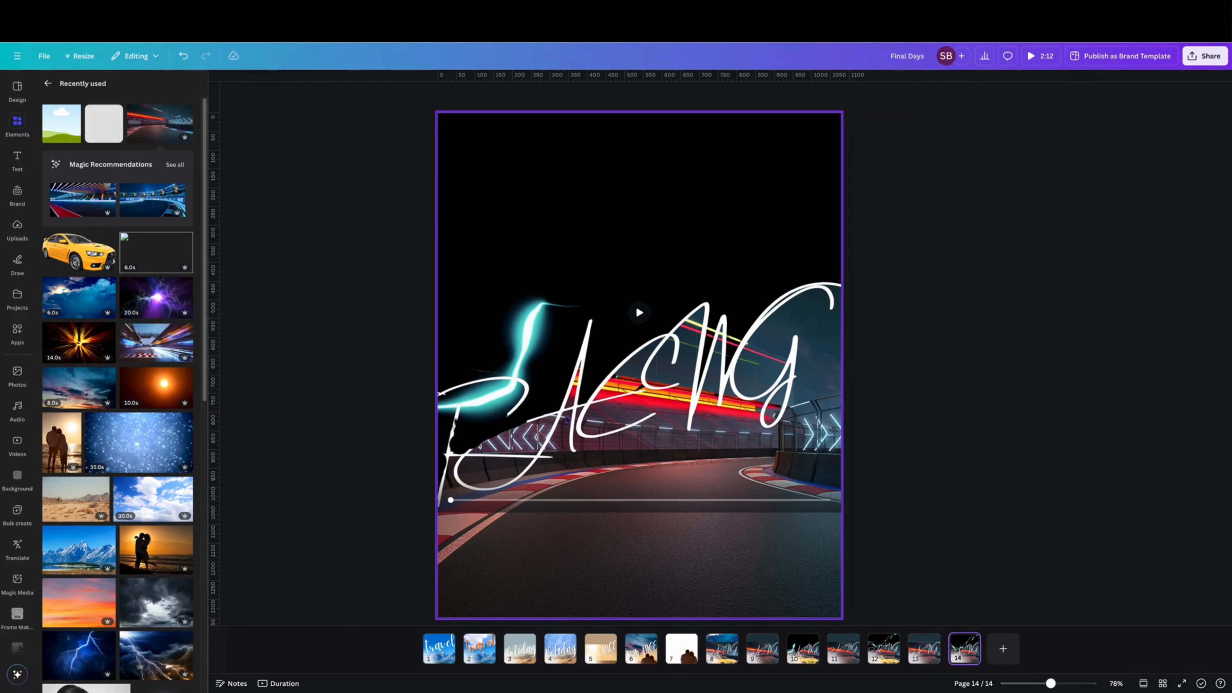
right_click(565, 393)
click(604, 440)
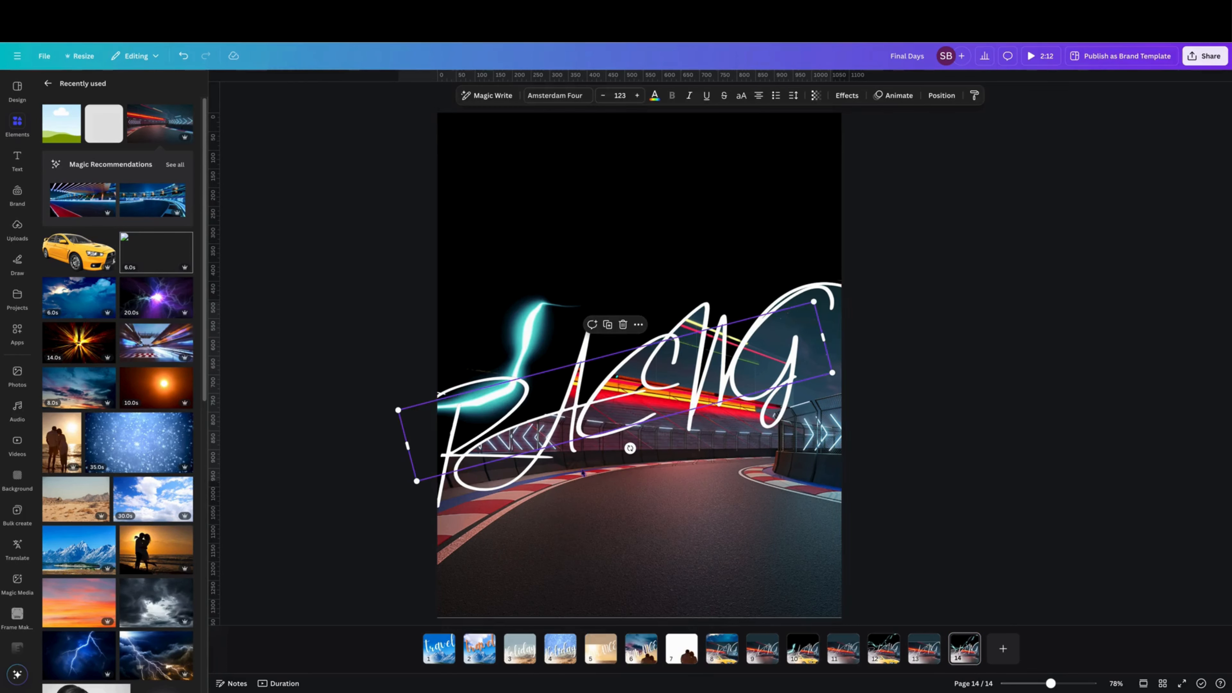
Step: Add the isolated yellow car element and move it onto the track in the page's lower half
click(582, 473)
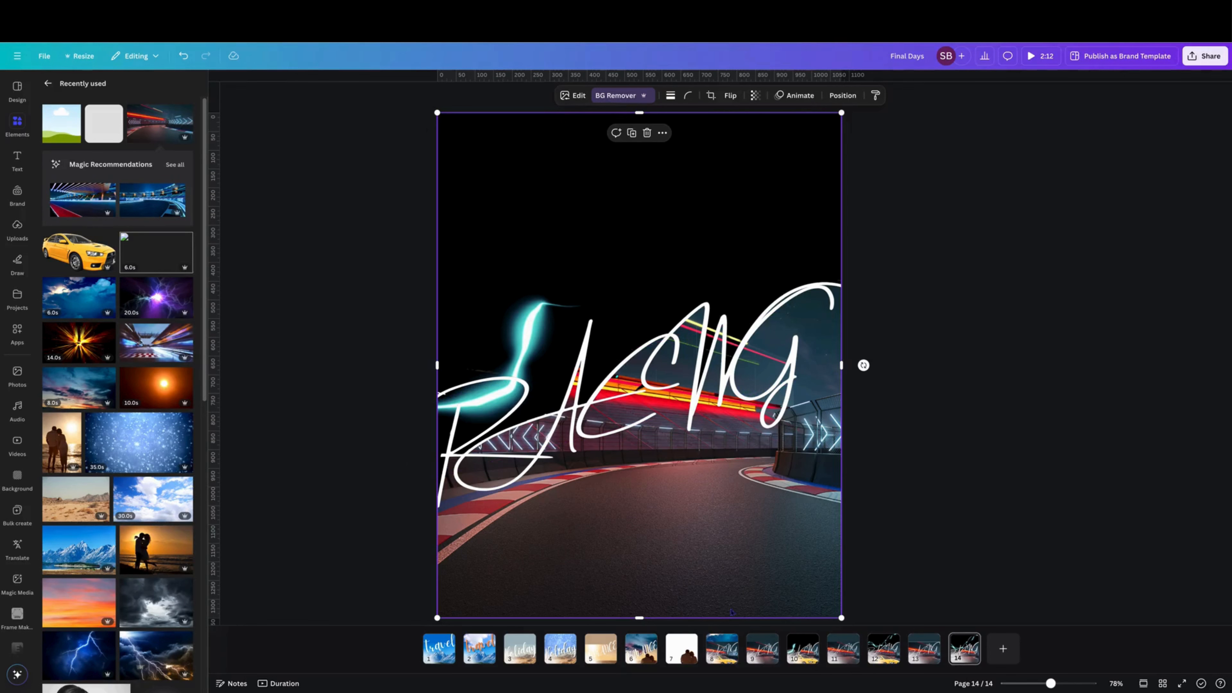
click(107, 239)
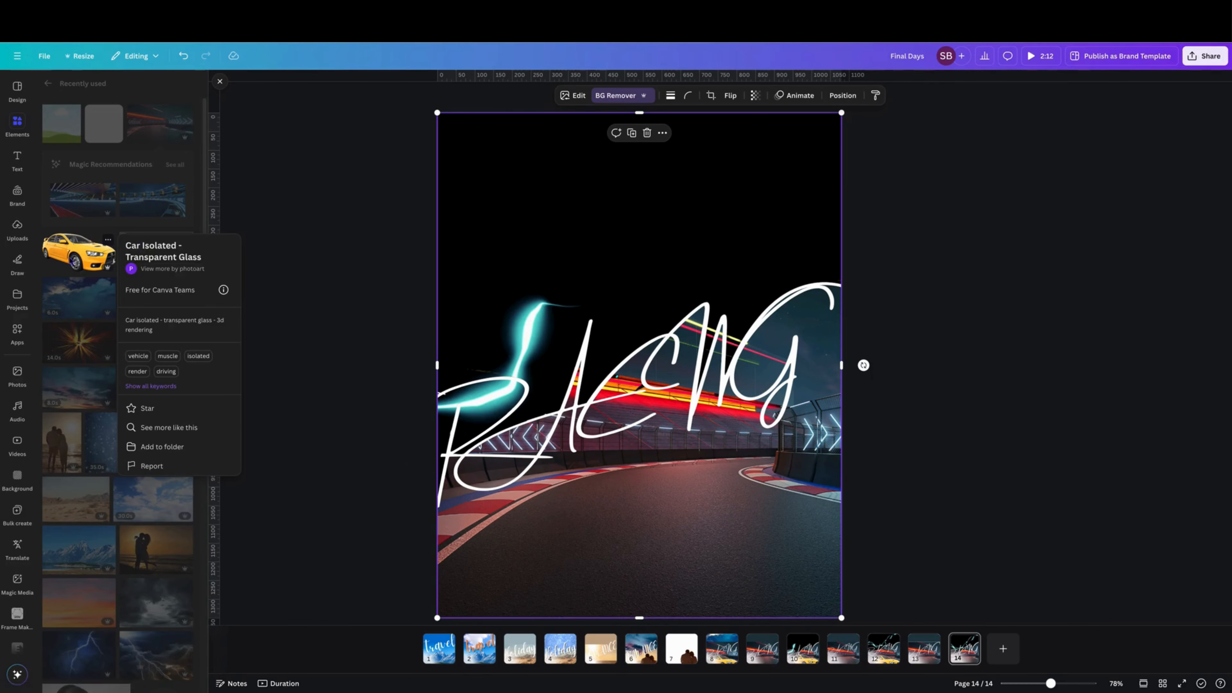
click(74, 262)
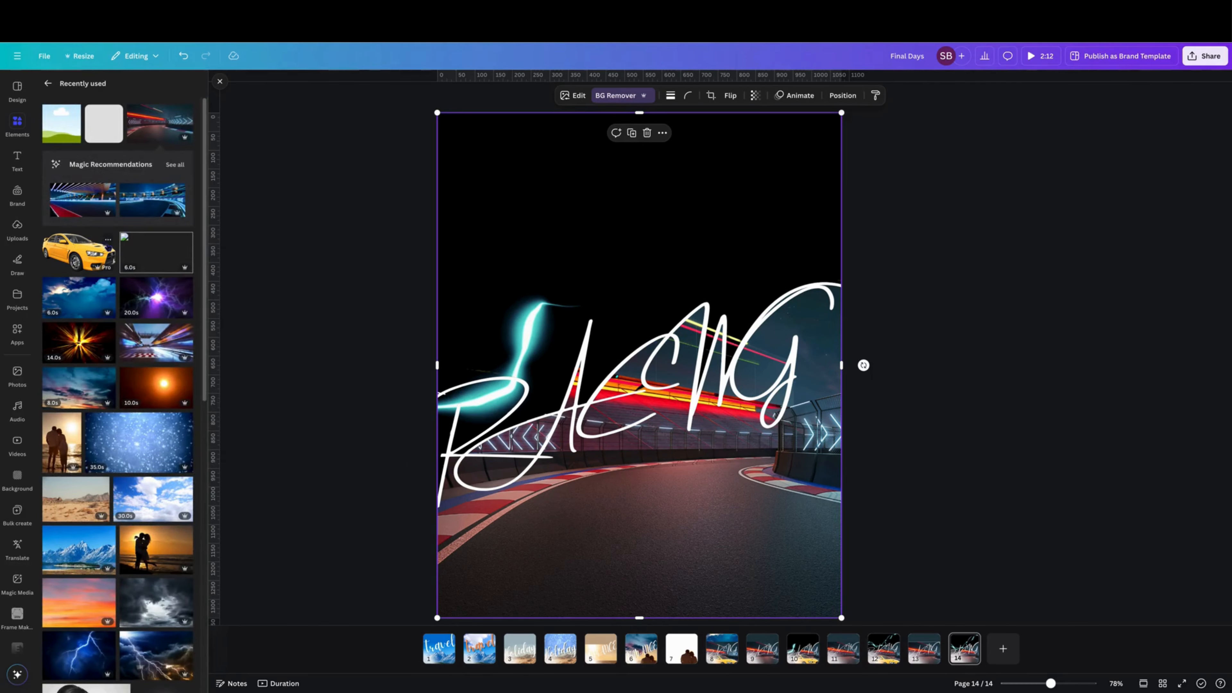
click(95, 257)
drag(634, 347, 663, 516)
click(923, 464)
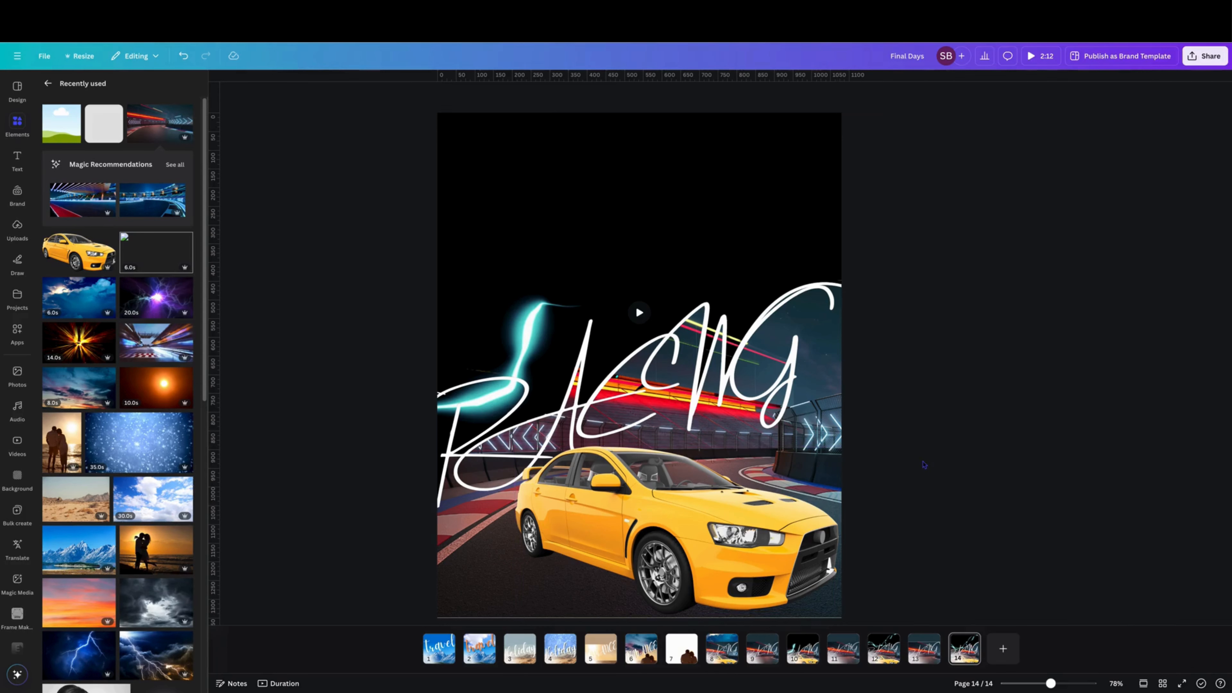